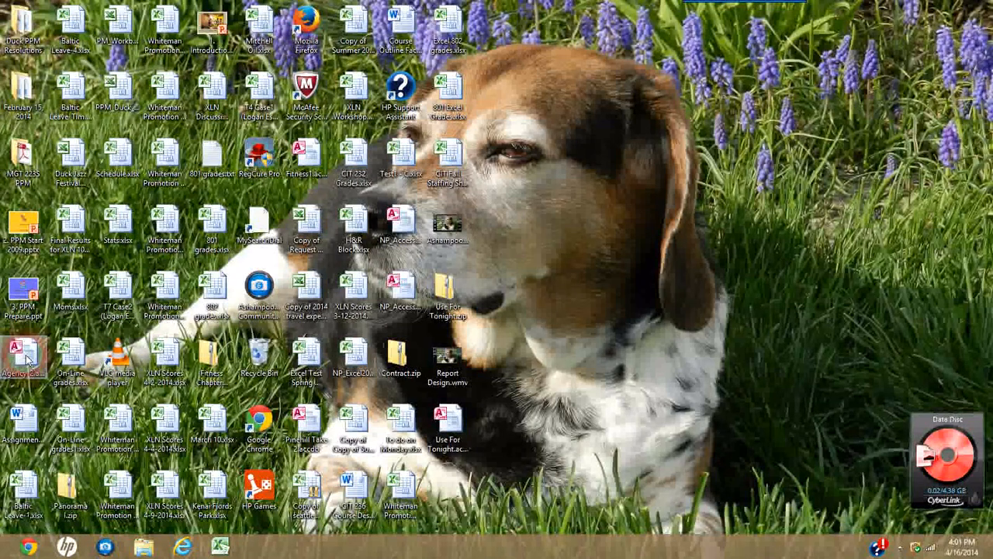
Open the Agency-2 database in Microsoft Access and look over its list of tables, queries, forms and reports.
double_click(27, 354)
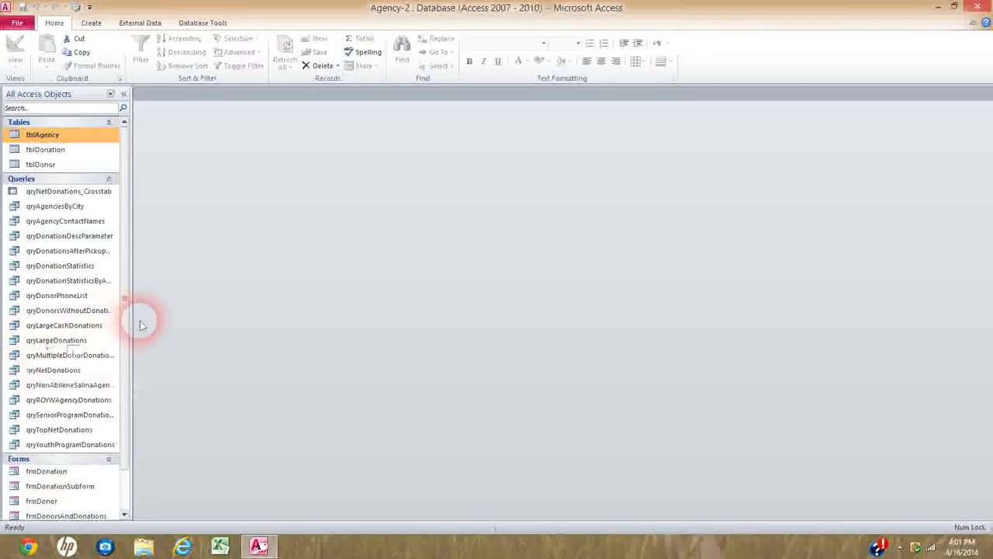
scroll(124, 411, "down", 3)
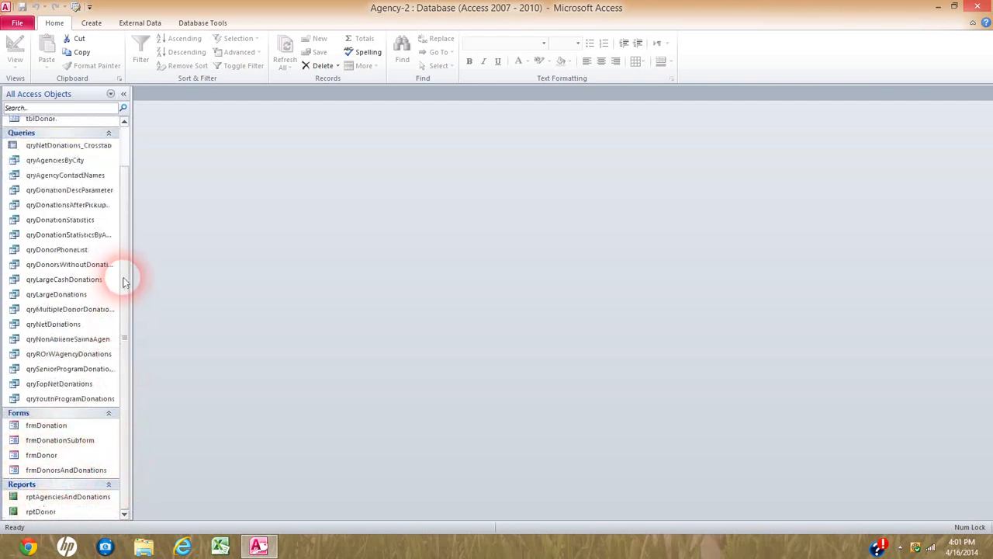
scroll(127, 282, "up", 3)
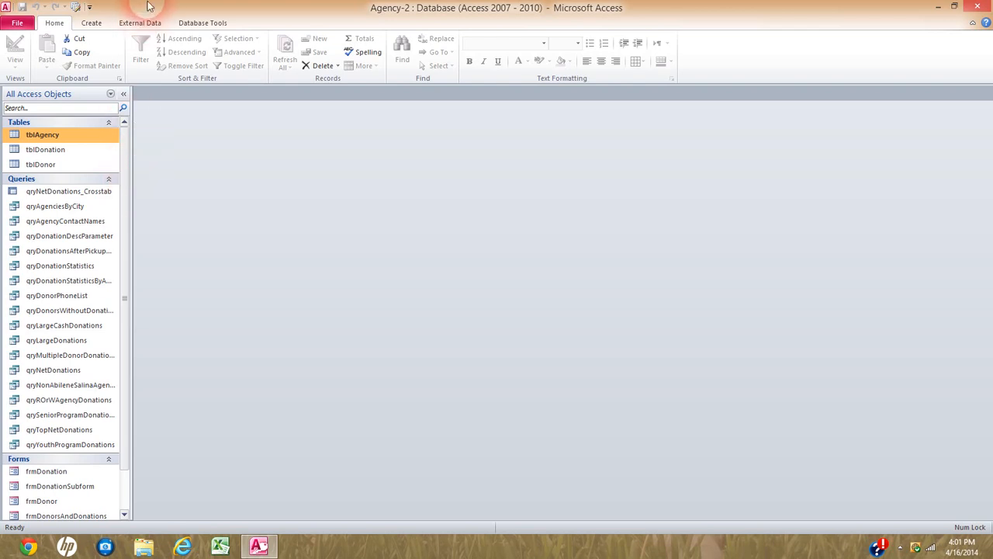
Create a new macro and add an OpenForm action to it.
left_click(91, 23)
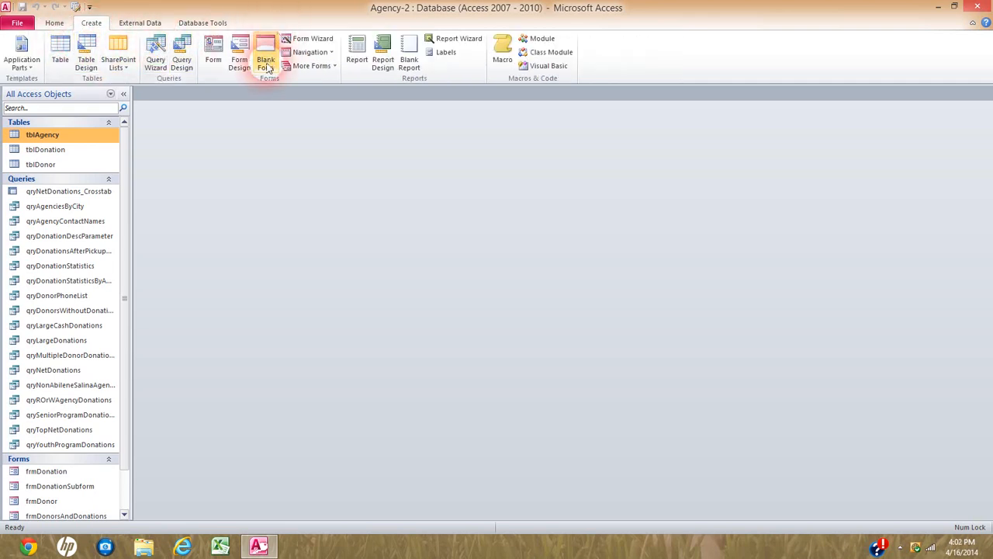
left_click(502, 53)
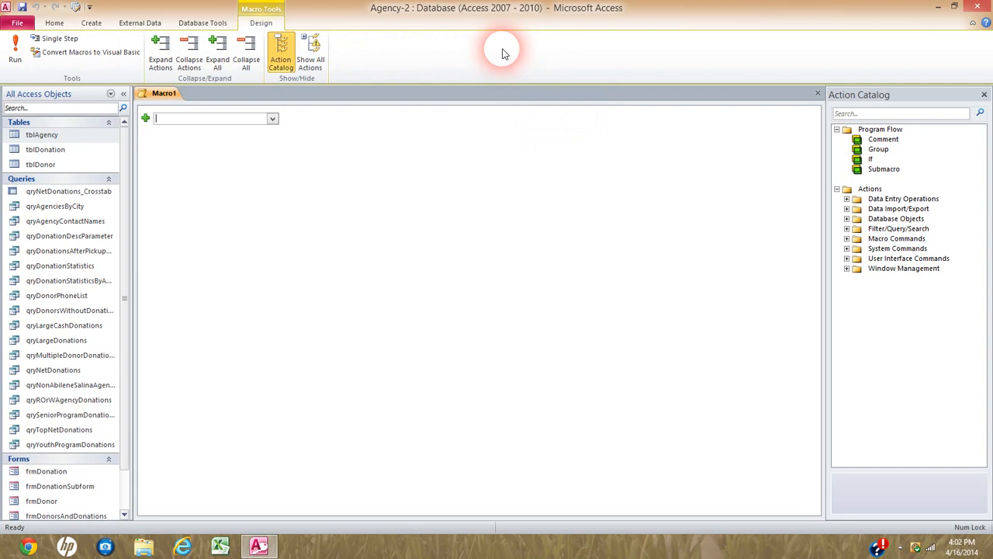
left_click(272, 118)
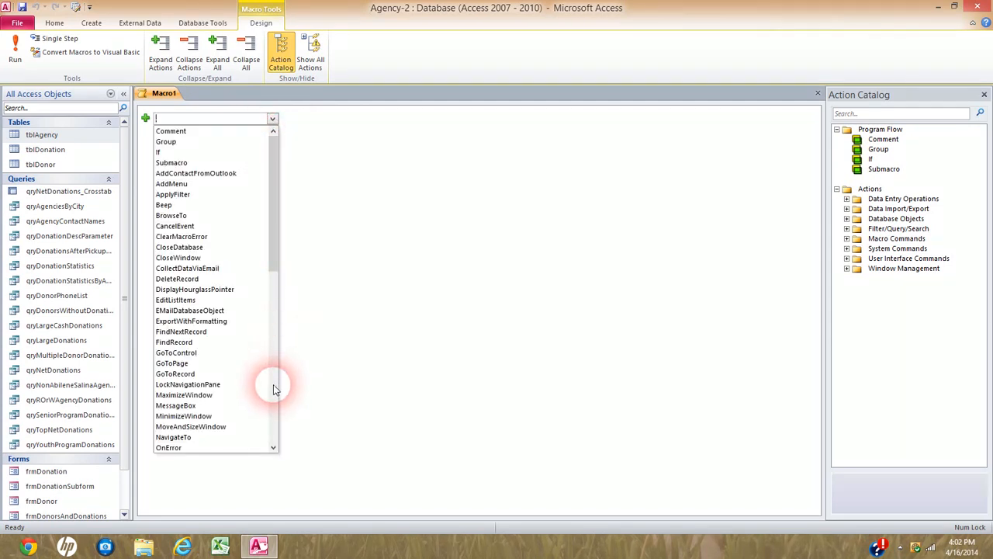
left_click(273, 384)
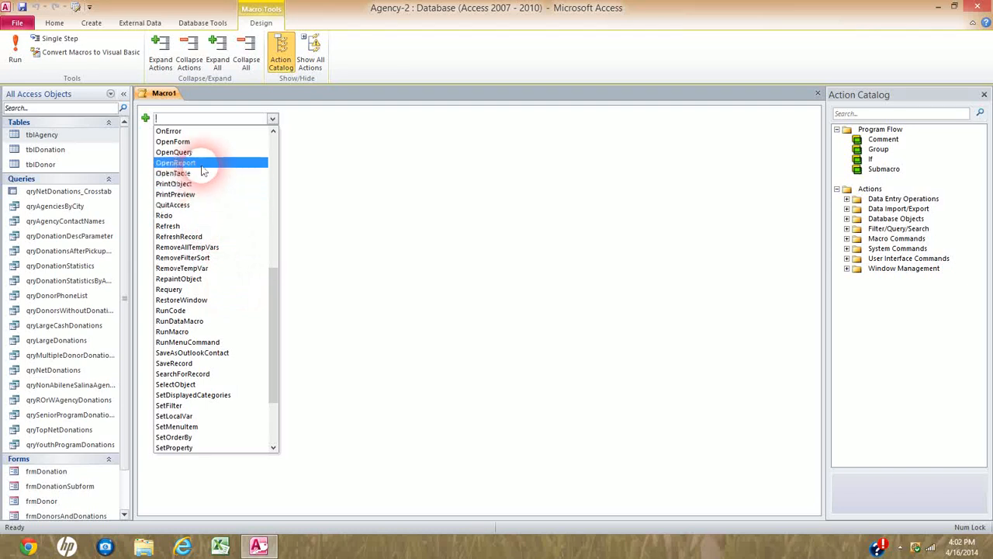
left_click(190, 143)
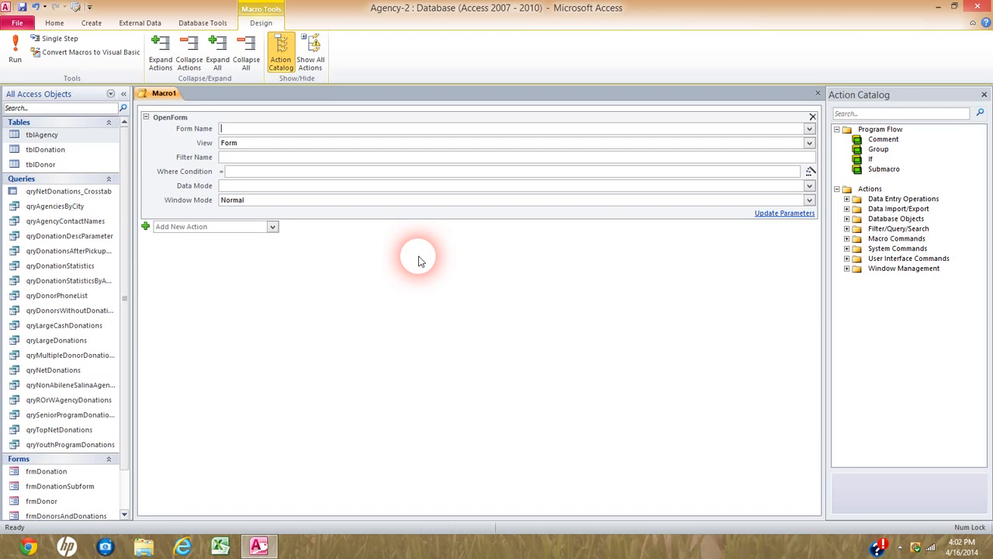
Set the OpenForm action to open frmDonor in Form view with the Add data mode.
left_click(809, 130)
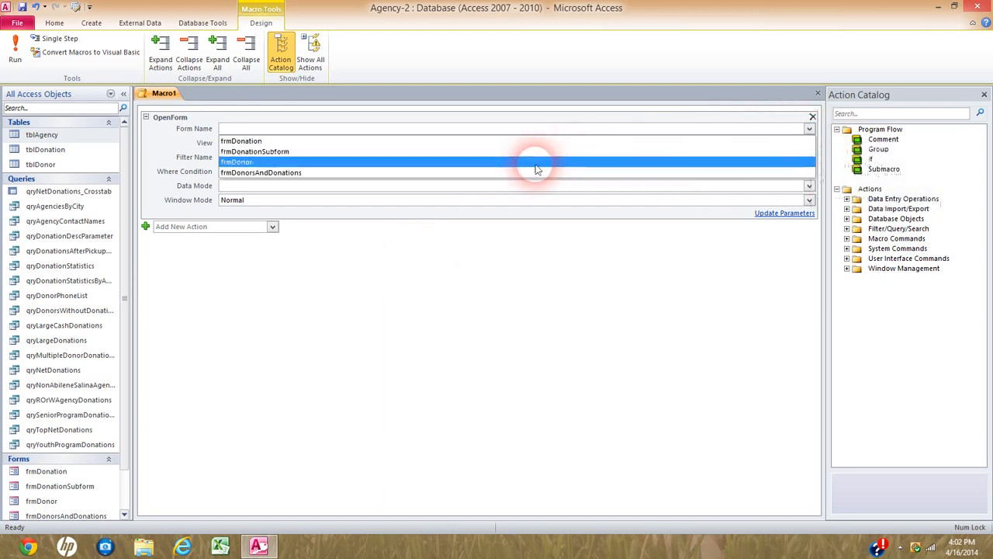
left_click(322, 165)
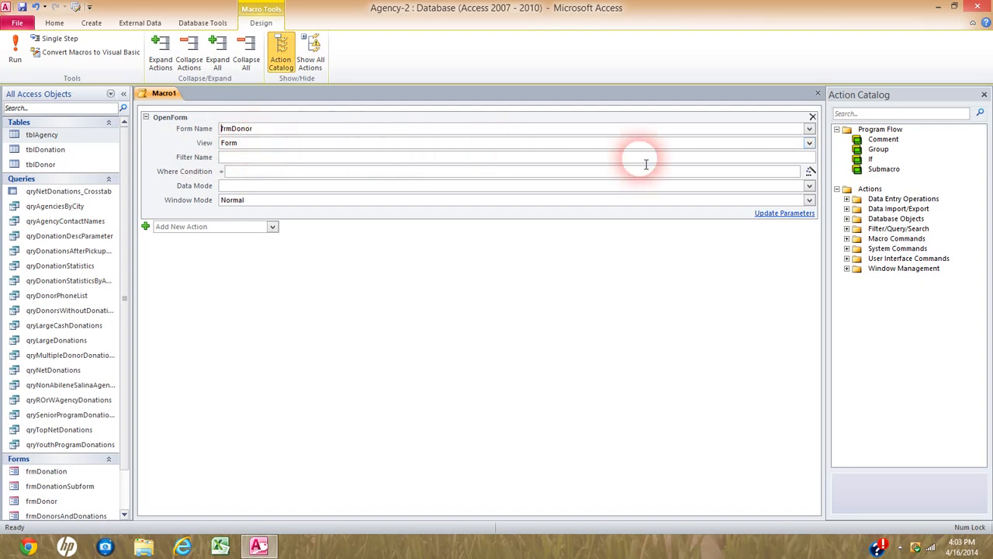
left_click(810, 143)
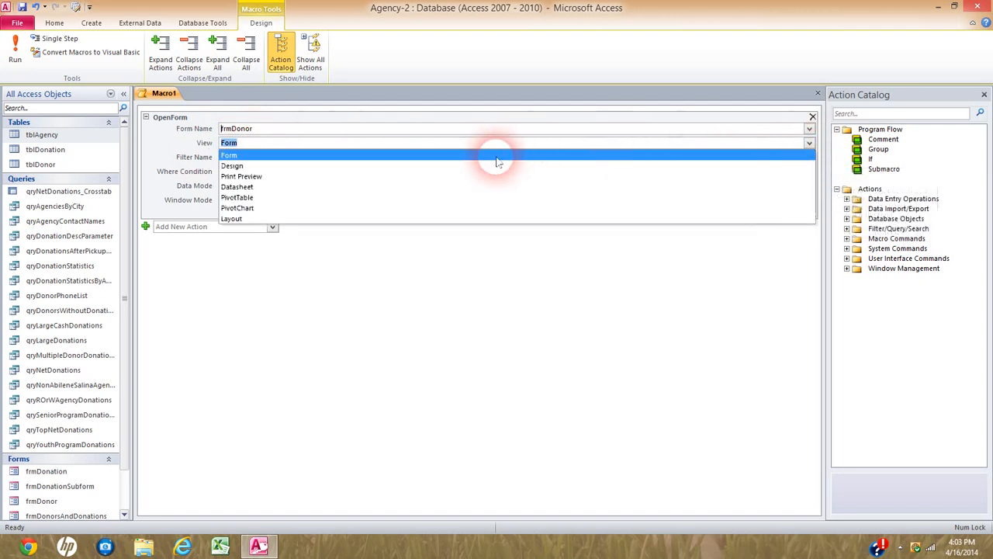
left_click(250, 146)
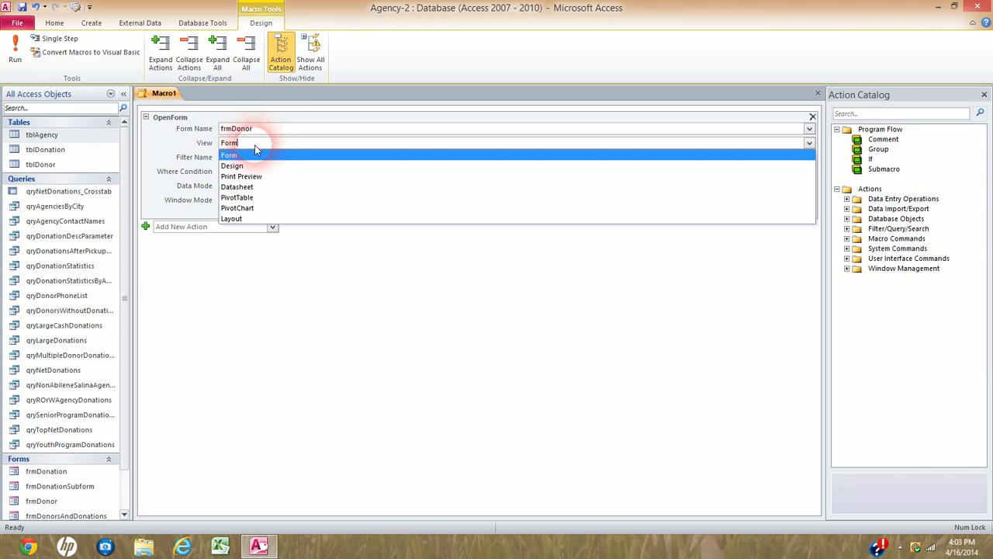
left_click(249, 157)
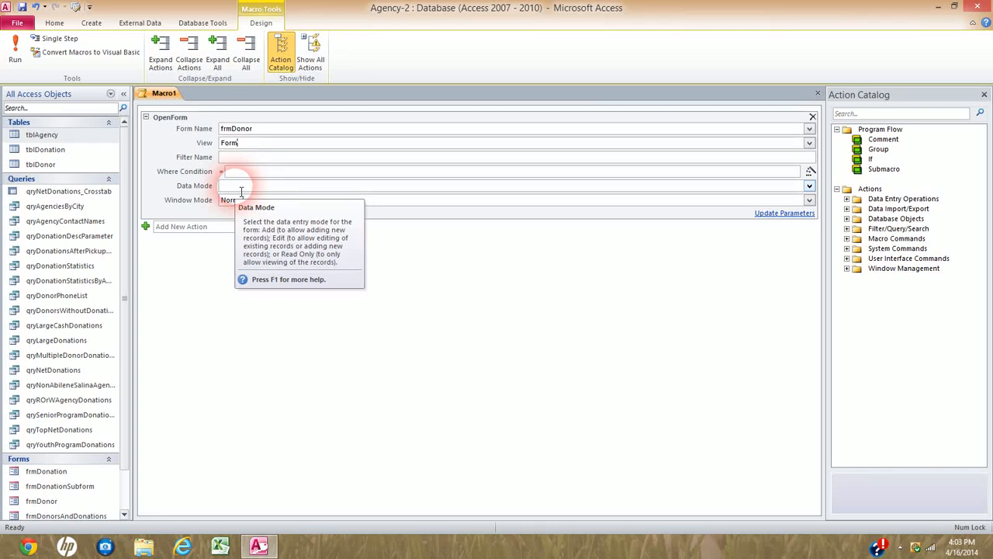
left_click(810, 186)
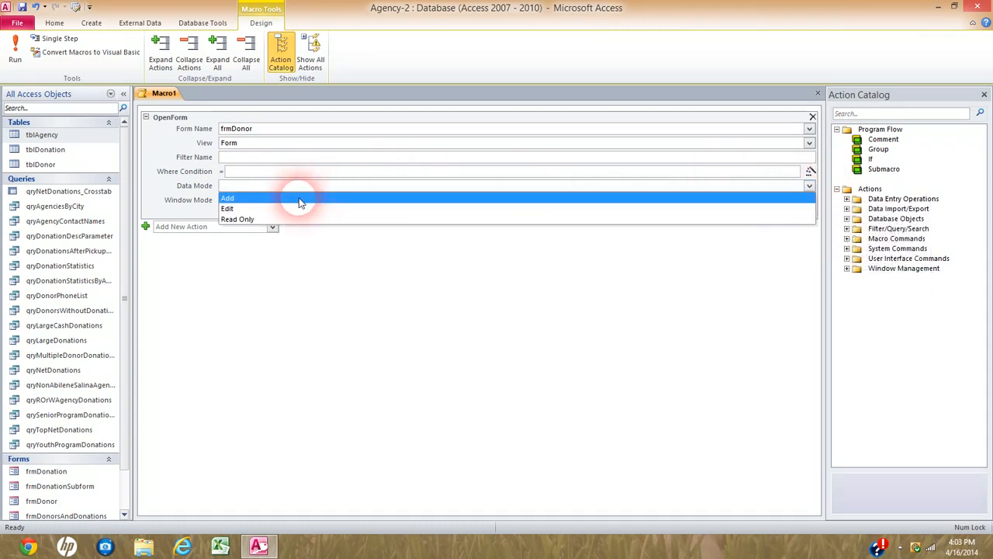
left_click(301, 199)
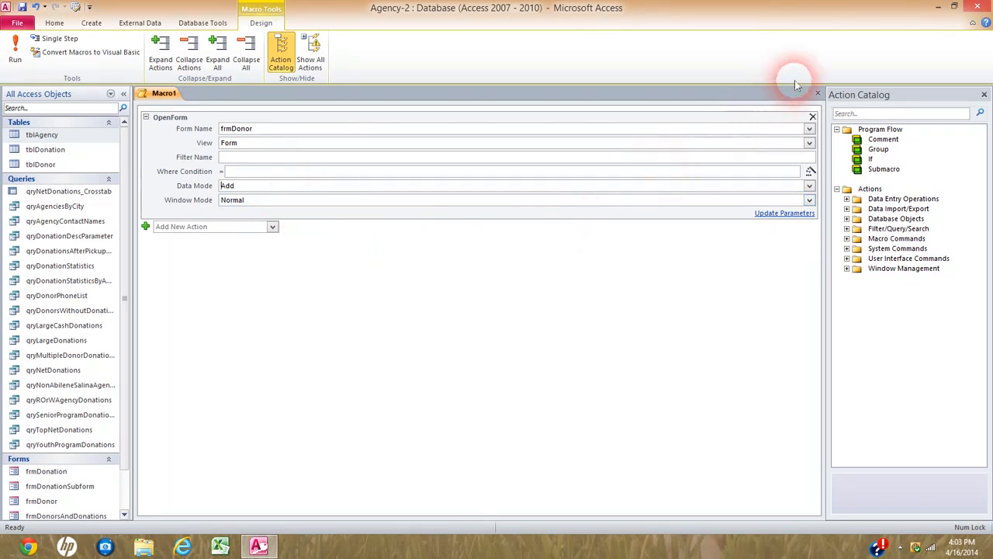
Close the macro and save it under the name OpenForm.
left_click(818, 94)
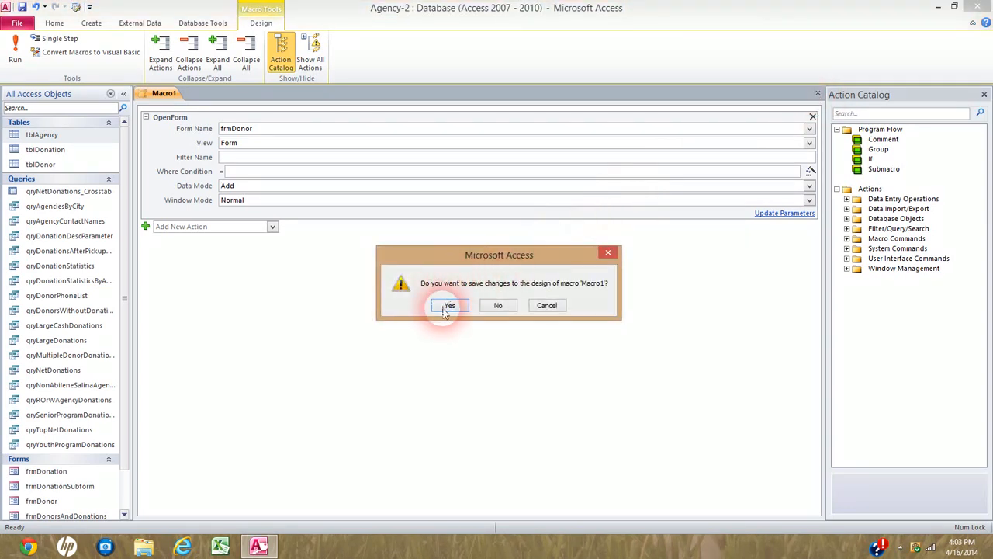
left_click(446, 306)
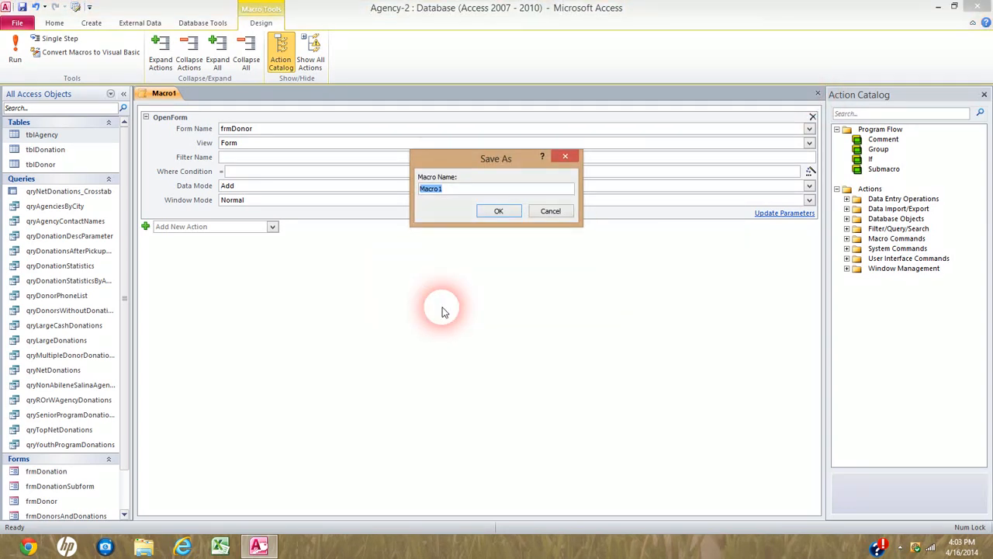
type("Open")
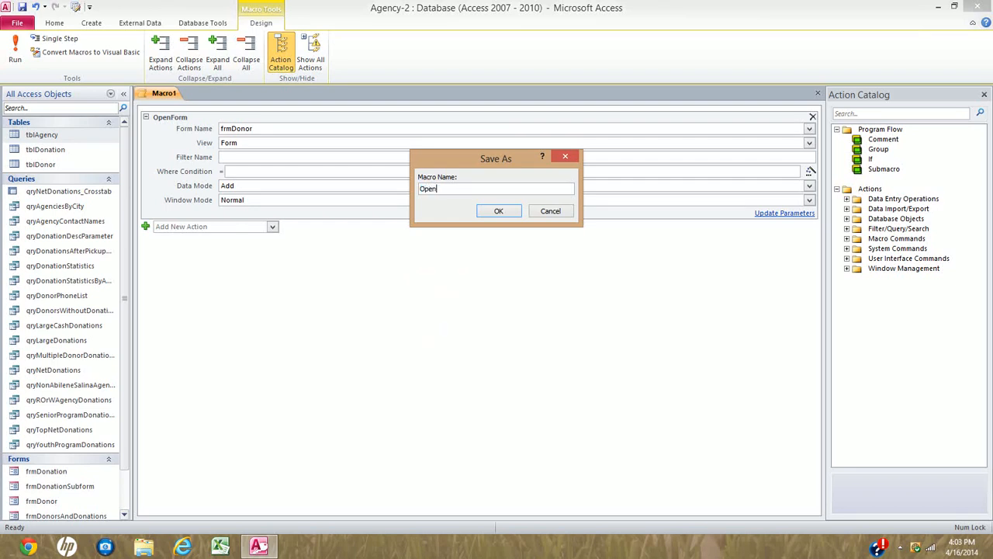
type("Fprm")
left_click(500, 210)
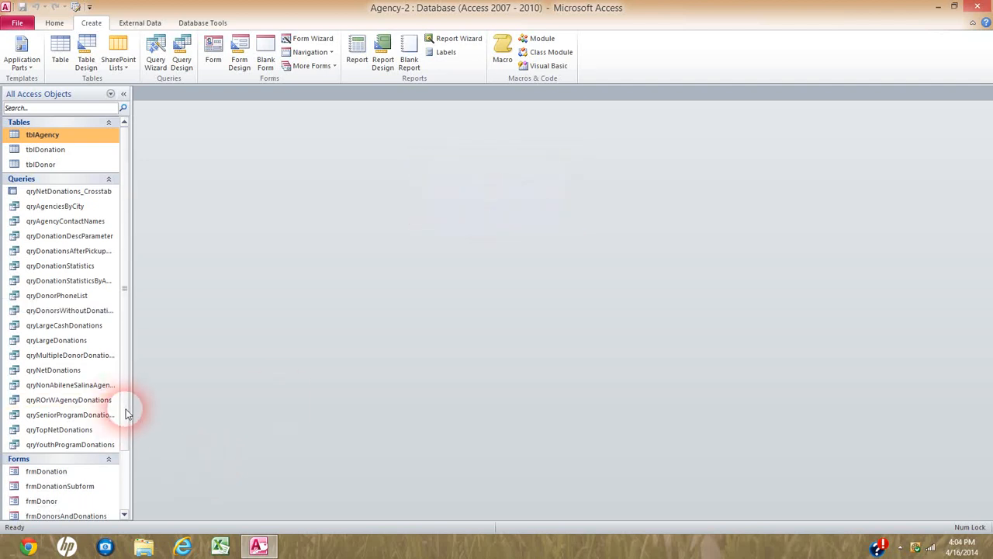
left_click_drag(126, 408, 125, 492)
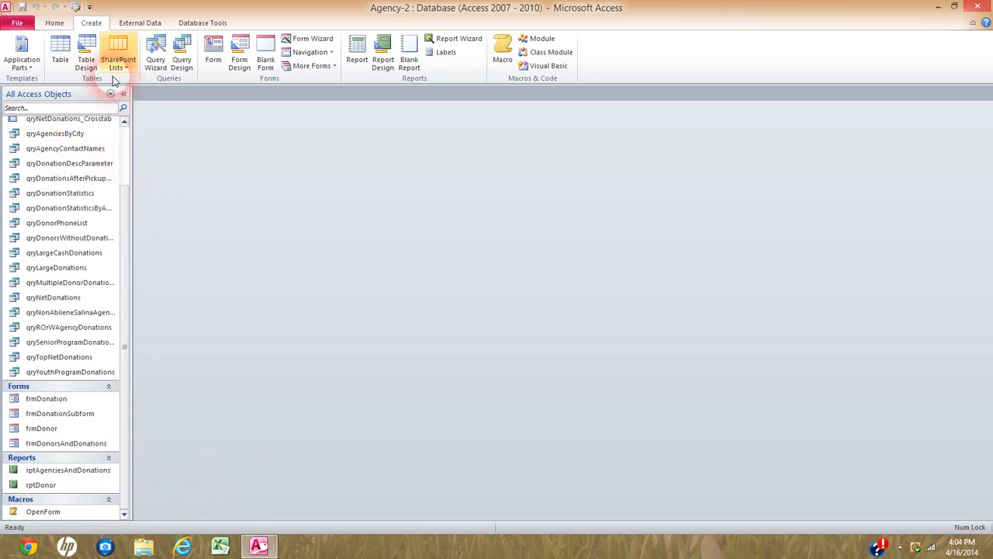
Create another new macro and add an OpenReport action to it.
left_click(92, 24)
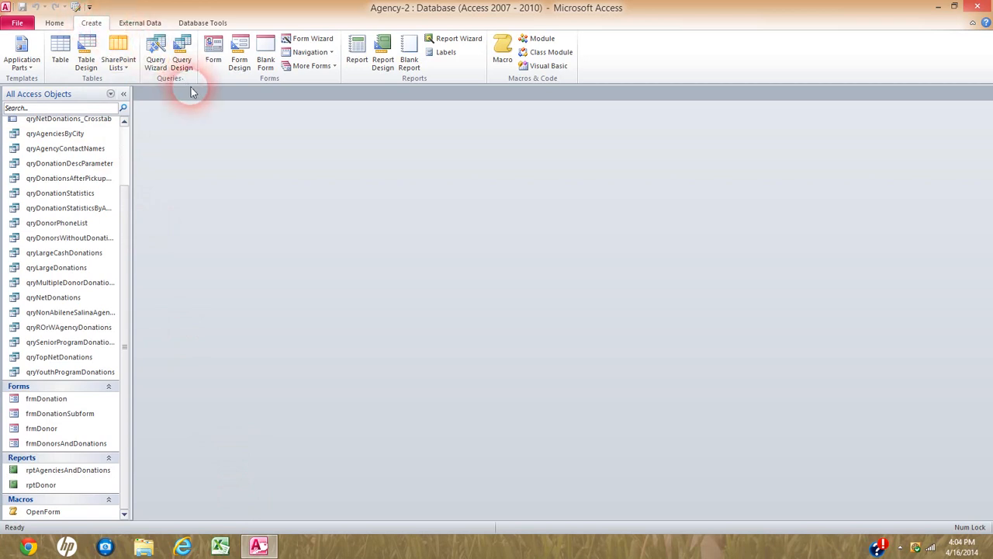
left_click(497, 57)
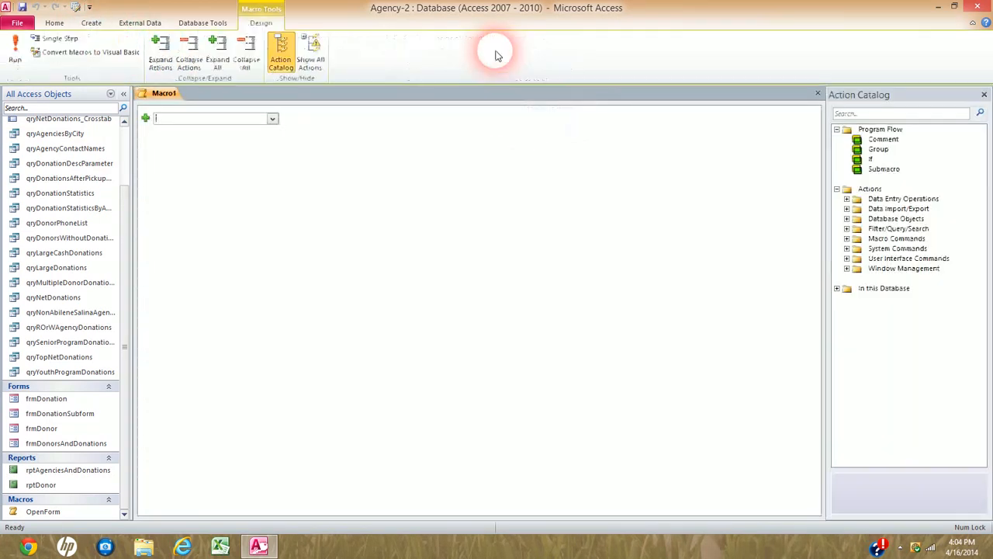
left_click(273, 121)
left_click(274, 341)
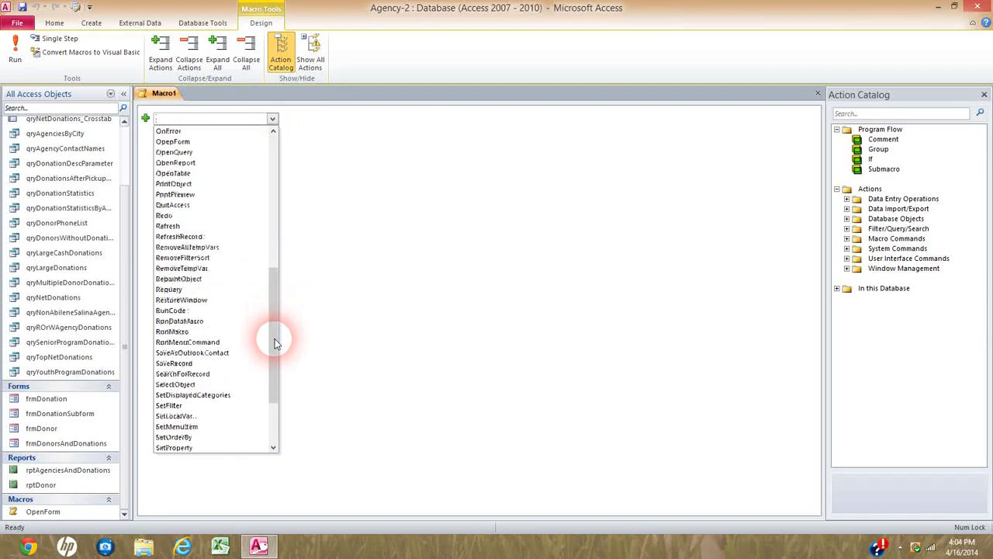
left_click(200, 162)
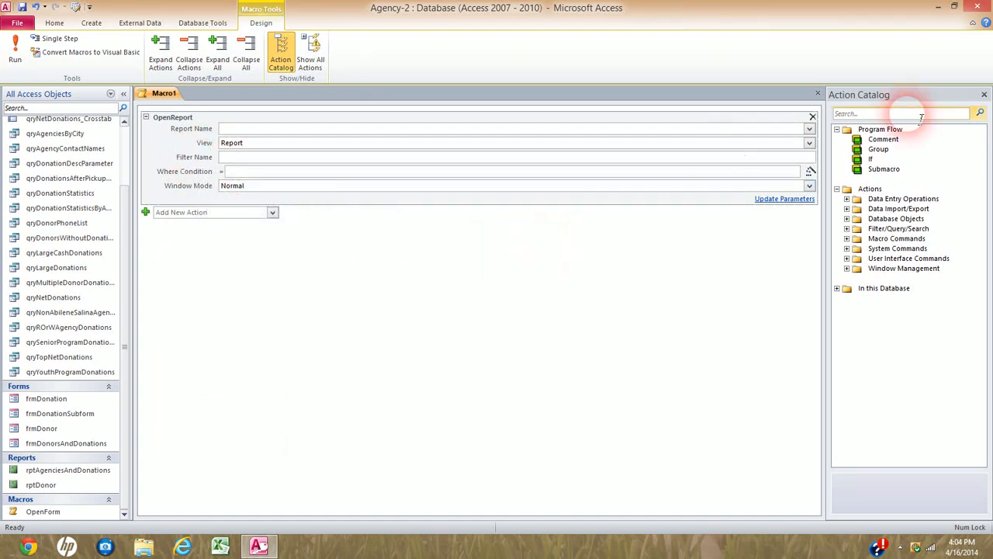
Set the OpenReport action to open rptDonor in Print Preview view.
left_click(809, 130)
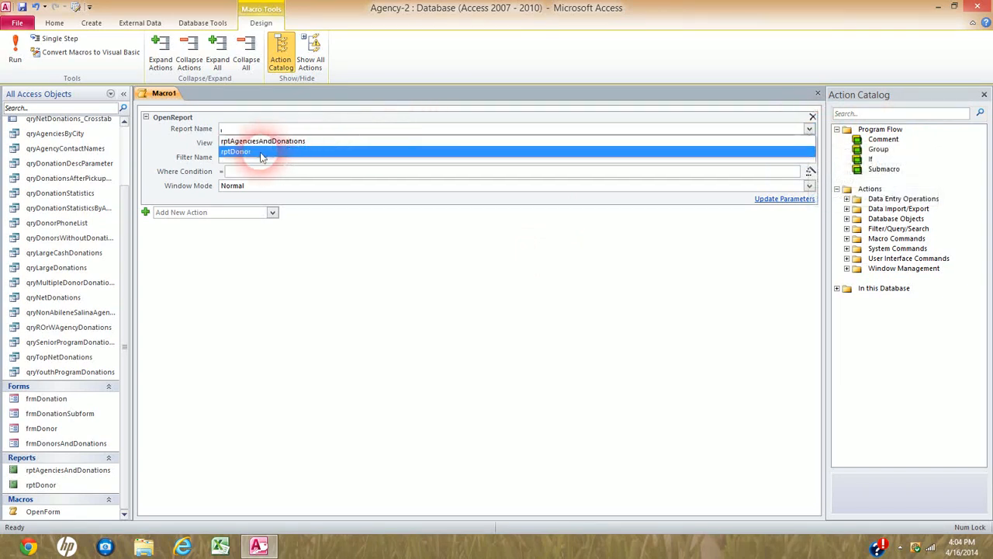
left_click(262, 152)
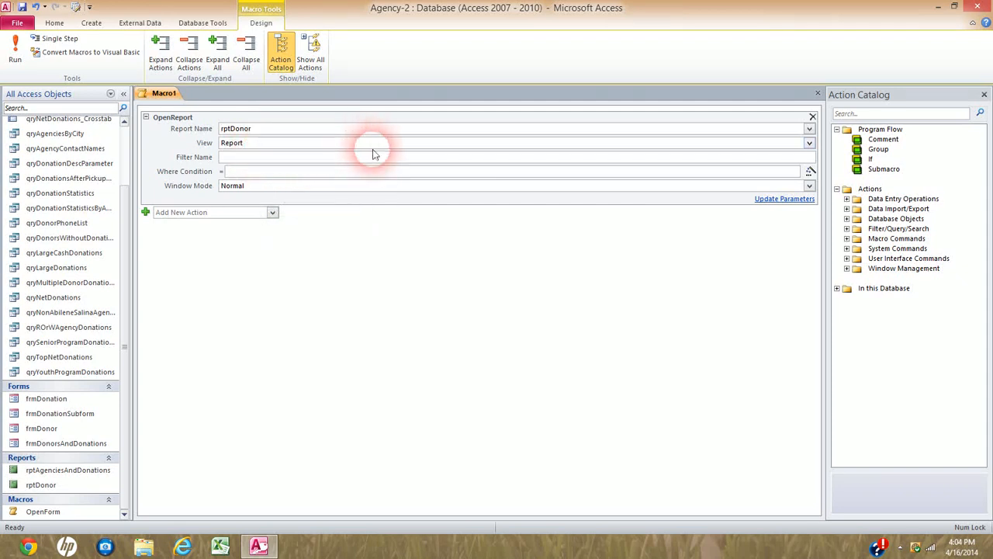
left_click(809, 143)
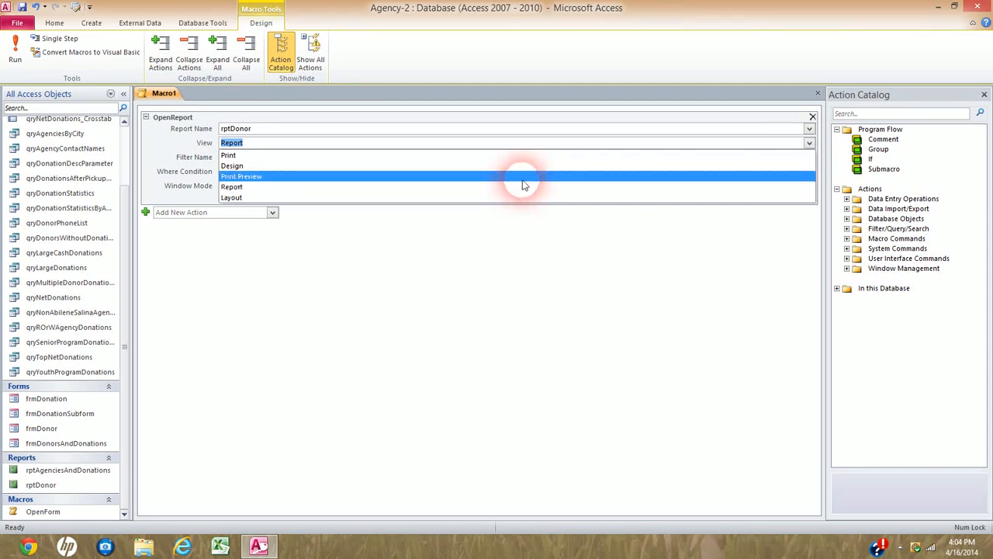
left_click(523, 179)
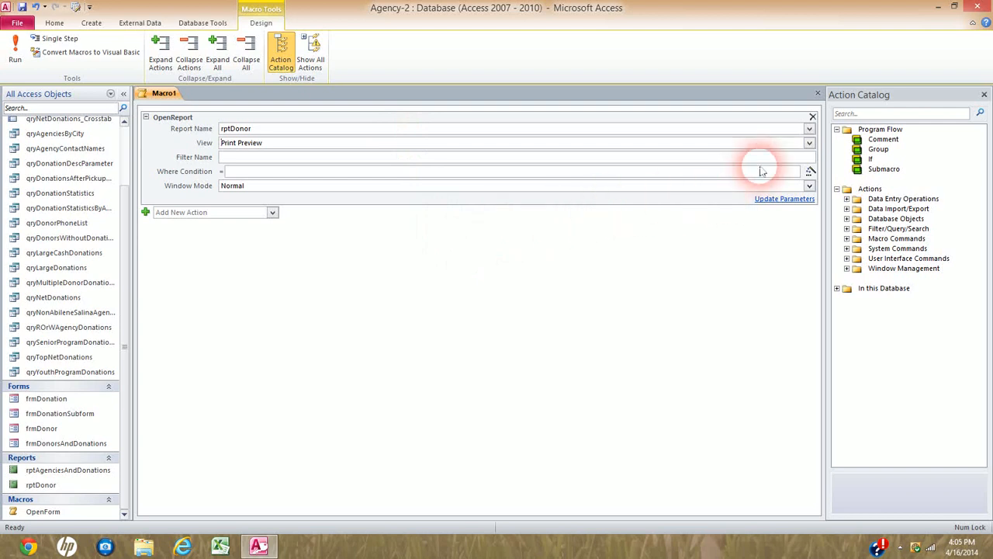
Close the macro and save it under the name OpenReport.
left_click(818, 95)
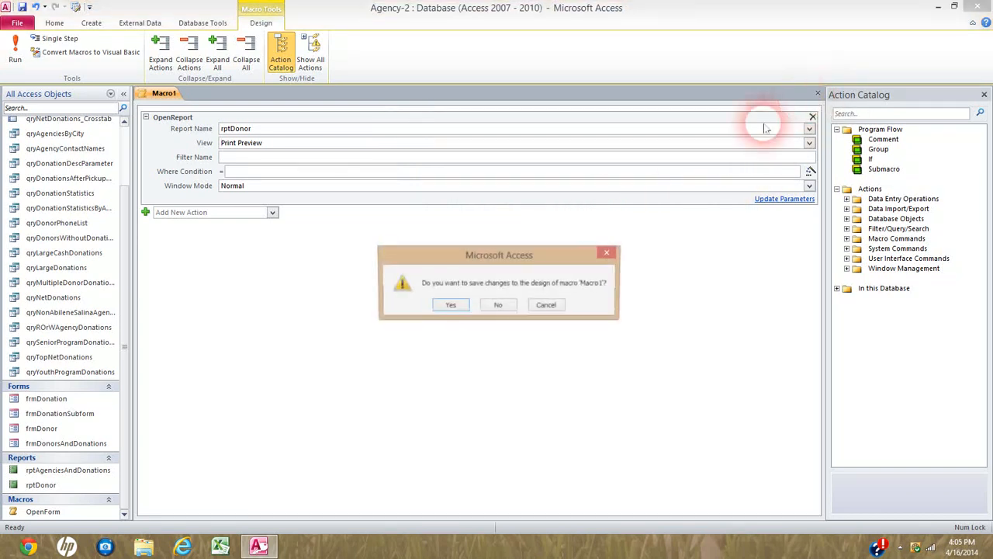
left_click(450, 306)
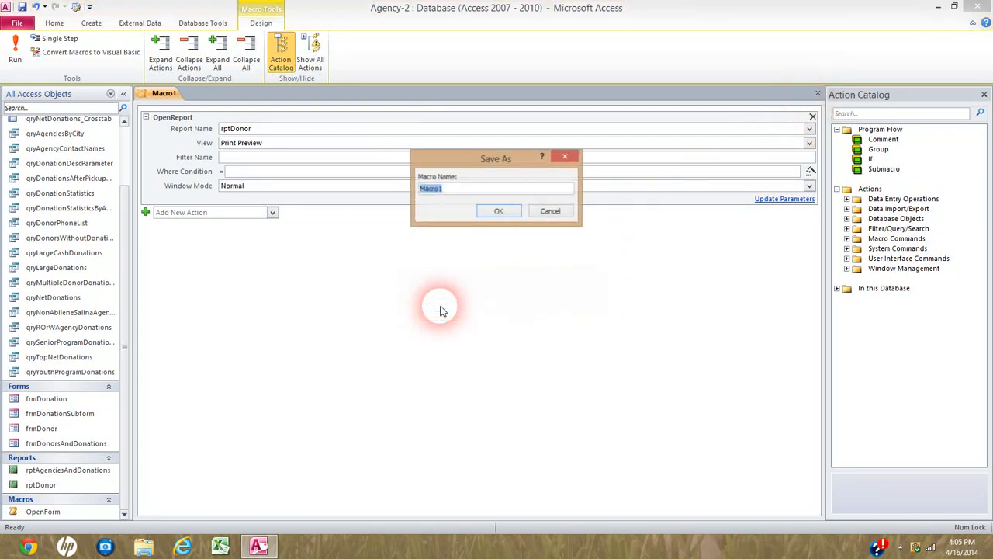
type("Op")
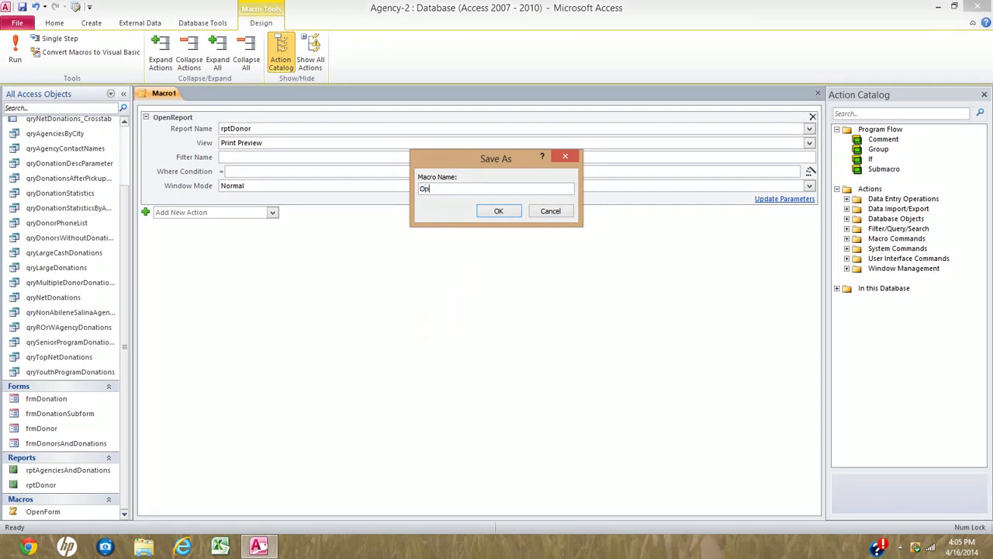
type("enReport")
left_click(497, 210)
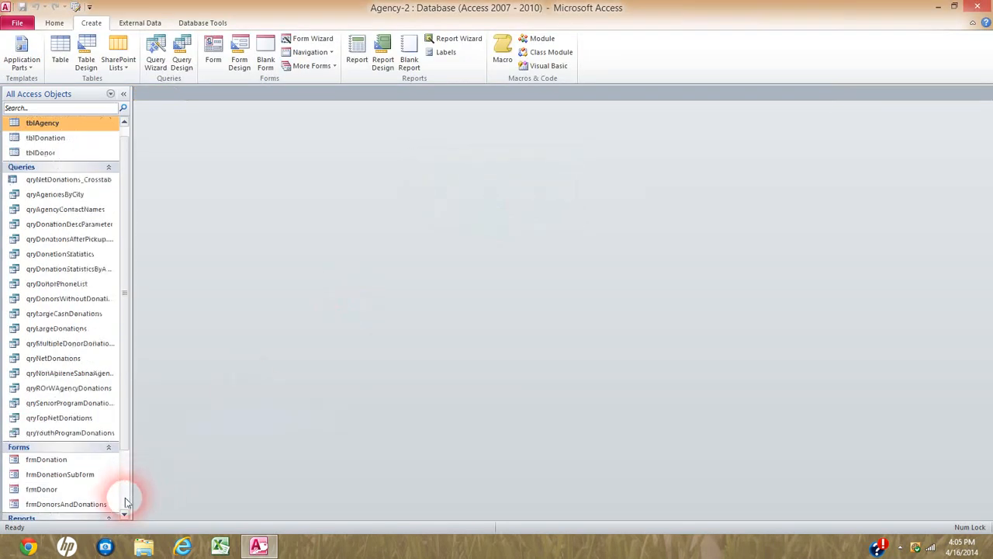
Run the OpenForm macro to test it, then close the Donor form it opens.
scroll(125, 501, "down", 2)
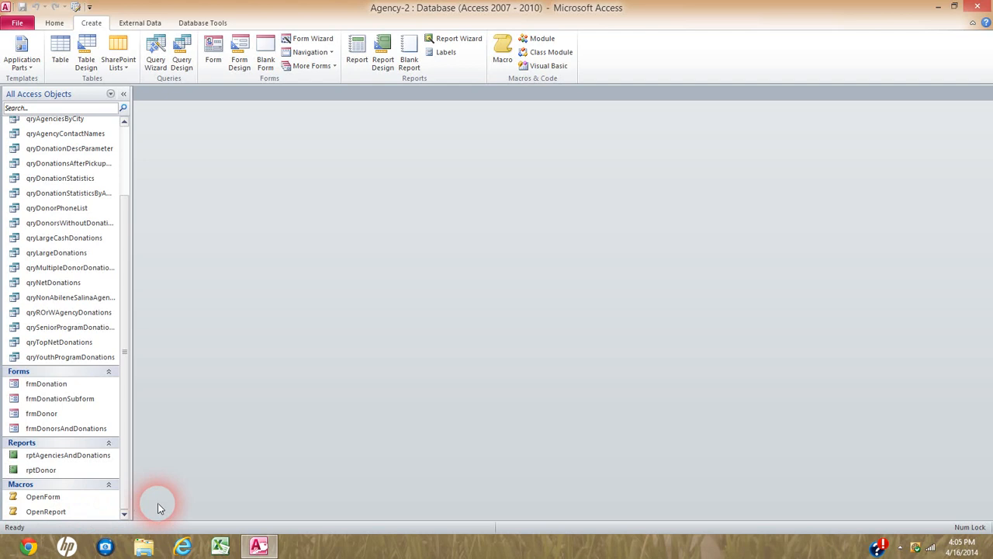
double_click(35, 498)
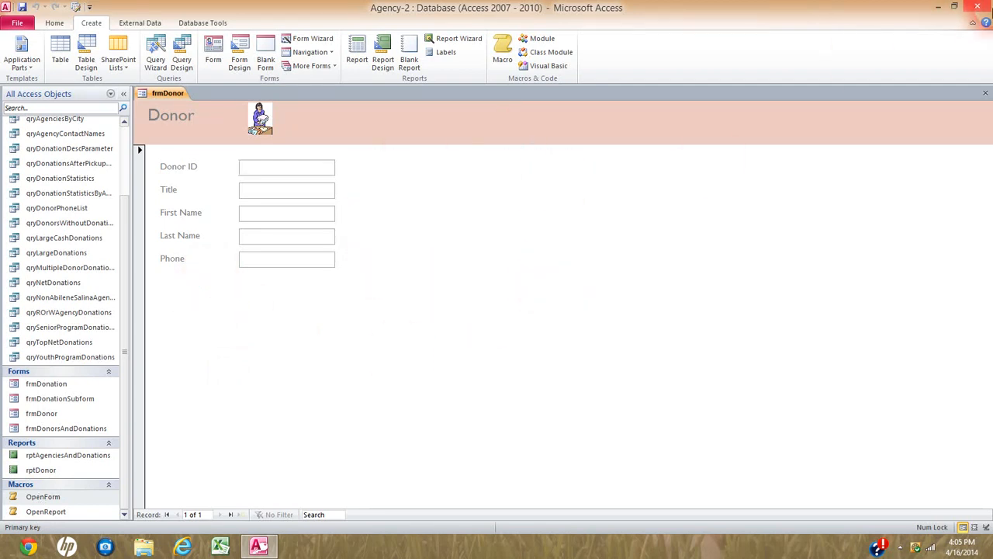
left_click(986, 93)
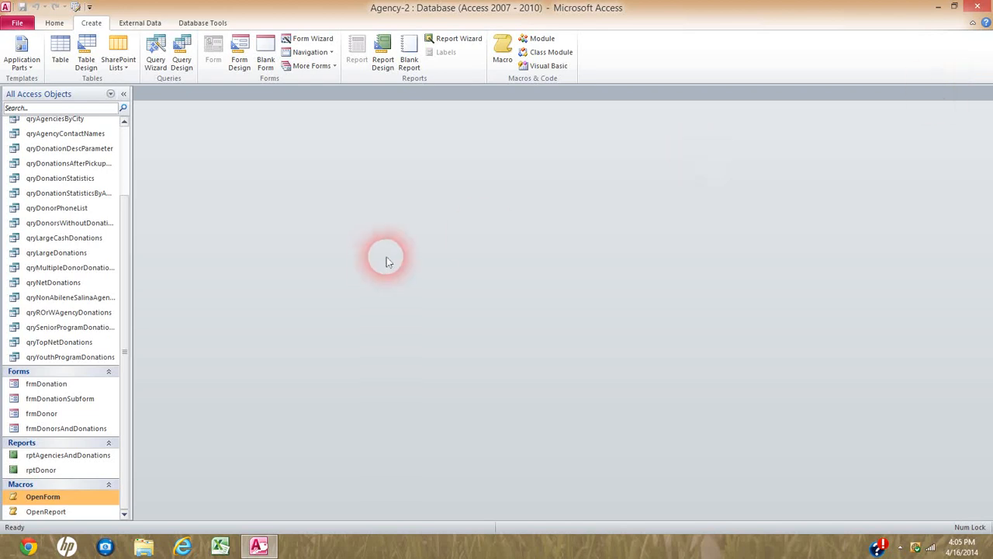
Run the OpenReport macro to test it, then close the rptDonor print preview.
double_click(49, 515)
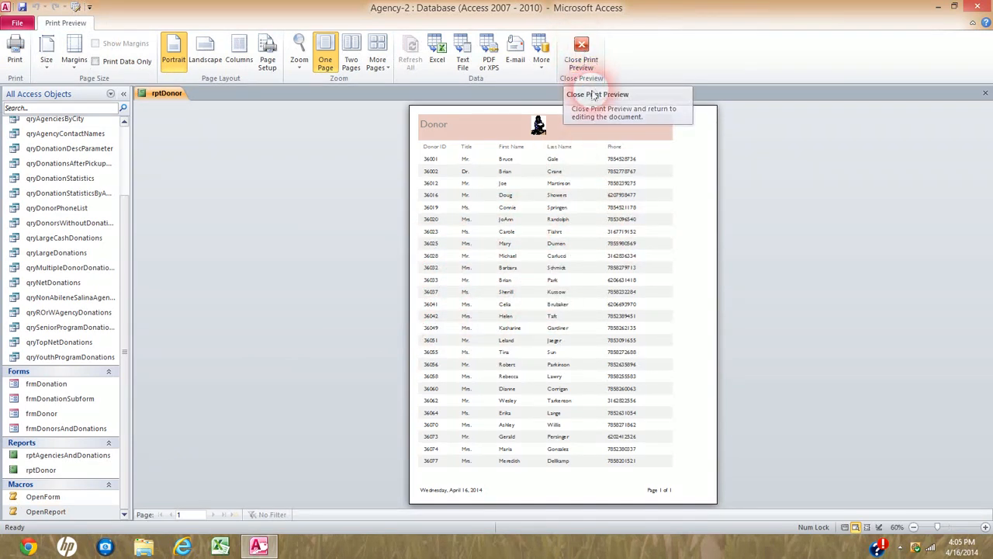
left_click(581, 52)
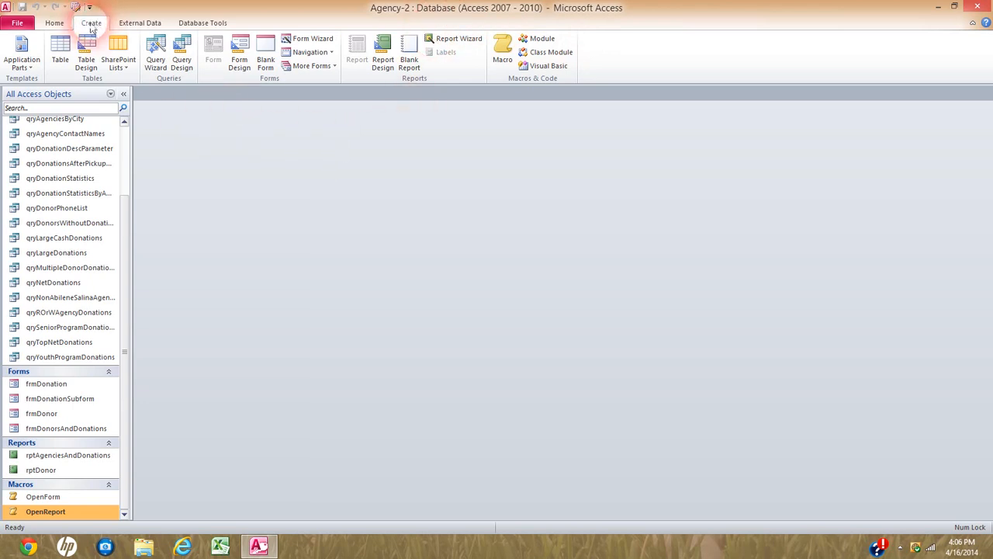
Create a form in Design view and place a command button about 1 inch in and down, assigning the Miscellaneous action Run Macro.
left_click(239, 51)
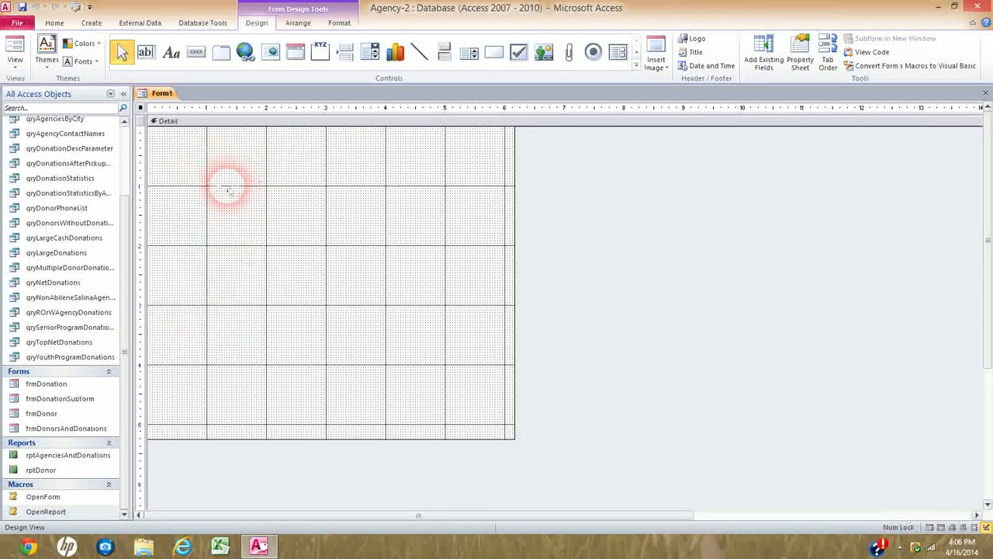
left_click(197, 54)
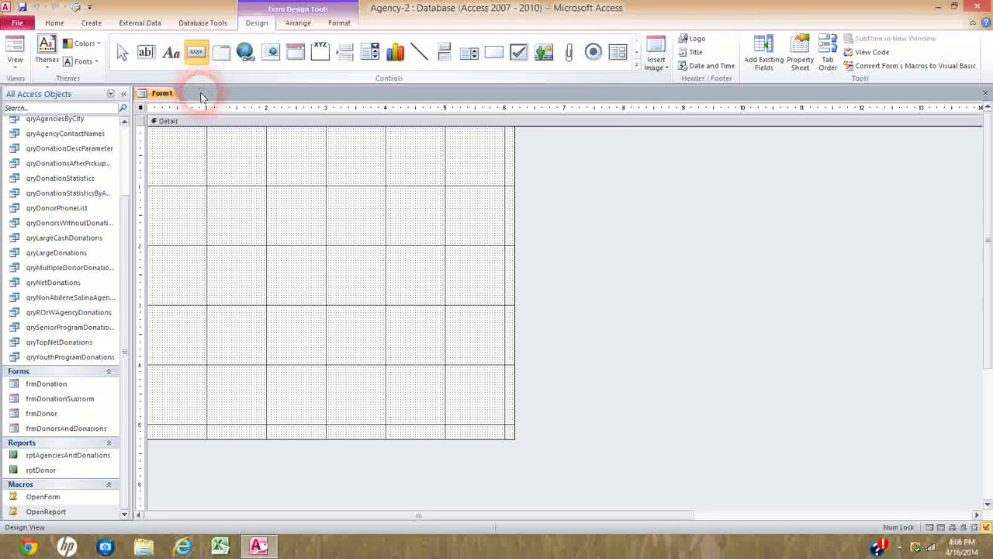
left_click(210, 189)
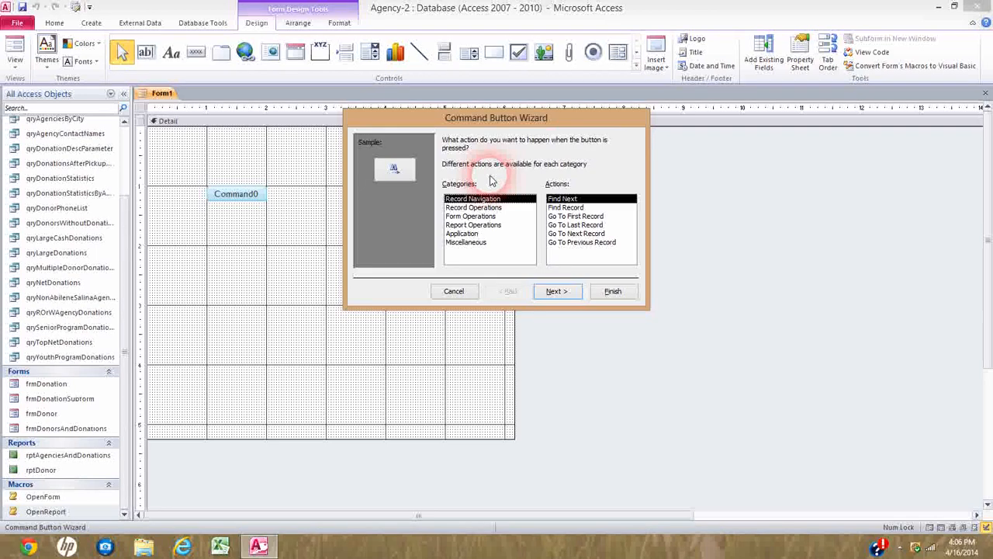
left_click(469, 244)
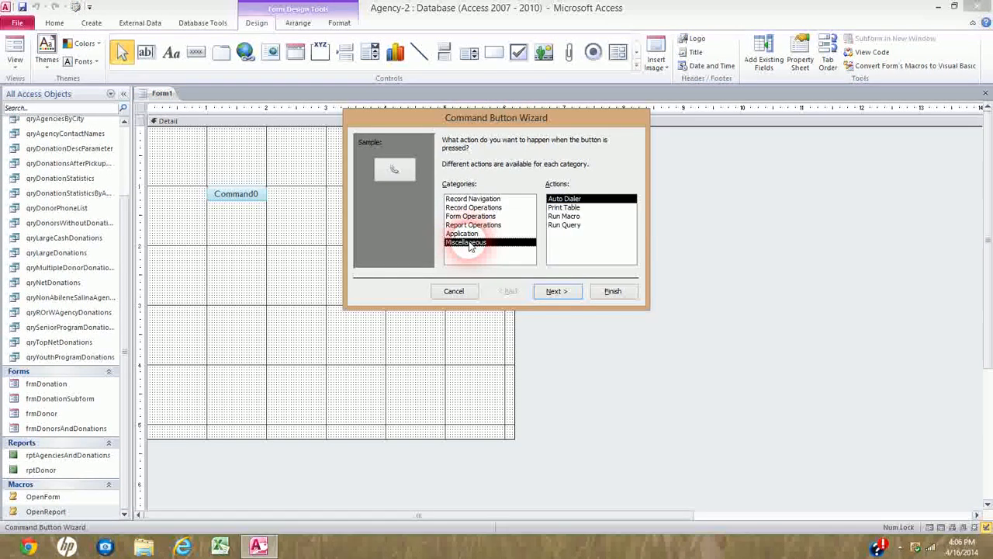
left_click(571, 217)
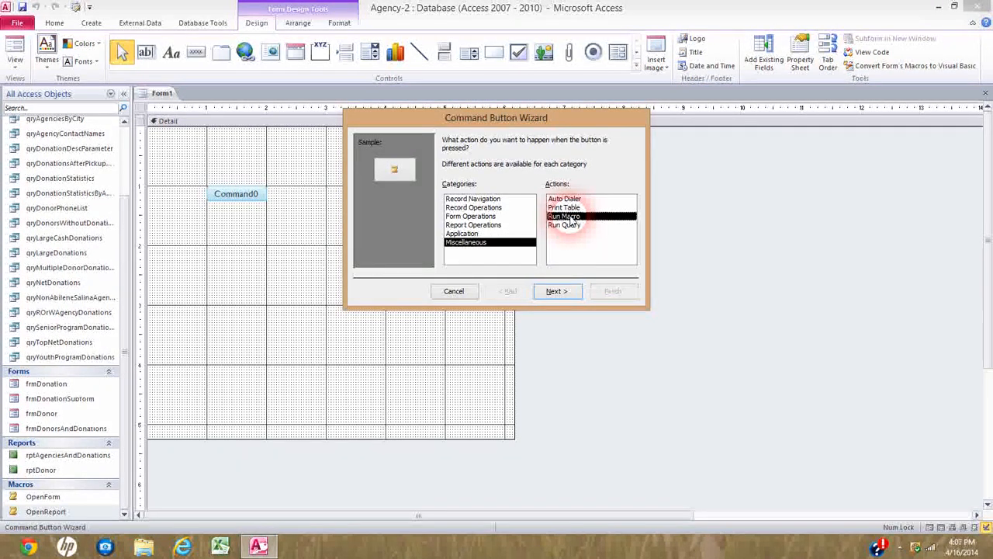
left_click(557, 294)
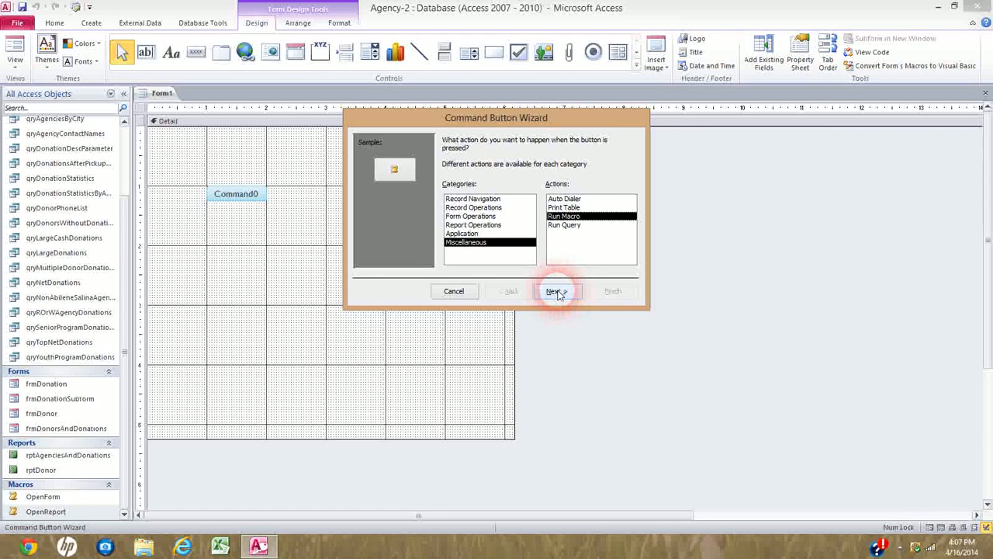
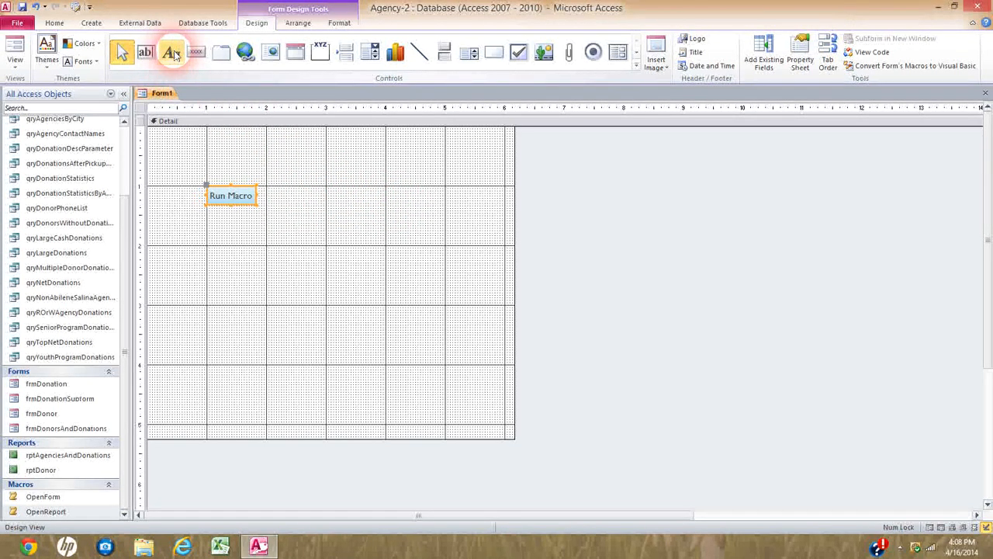
Add a label beside the Run Macro button reading "This will open the Form called frmDonor".
left_click(172, 53)
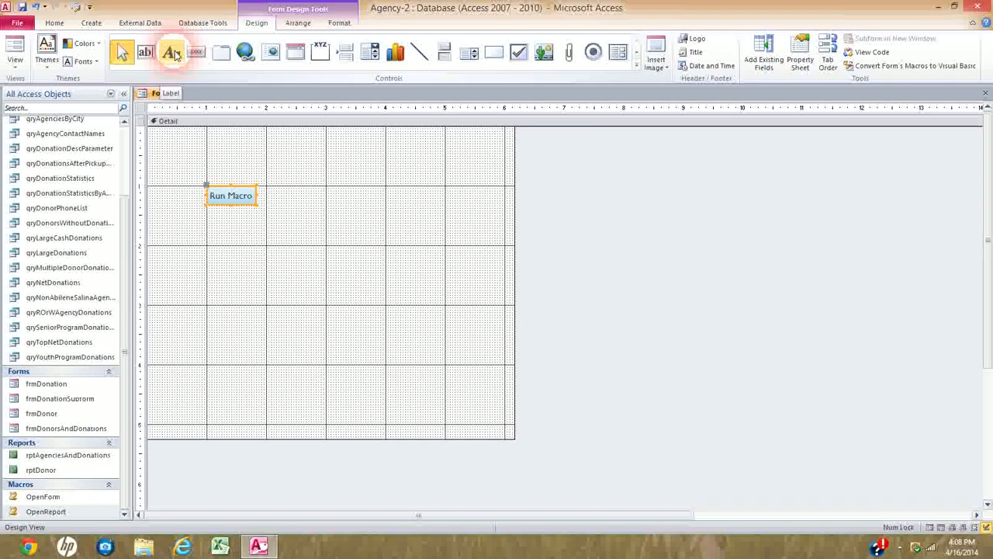
left_click(268, 194)
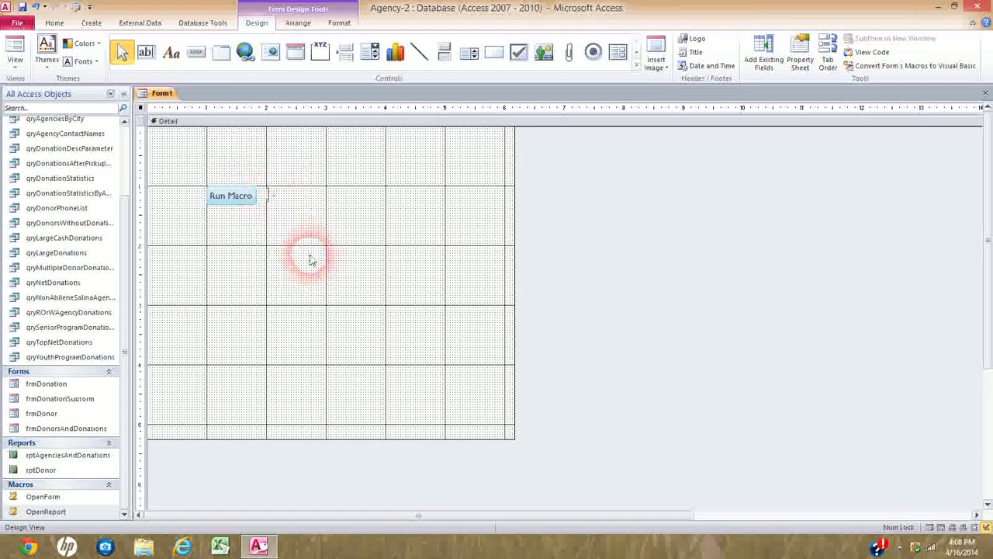
type("This will")
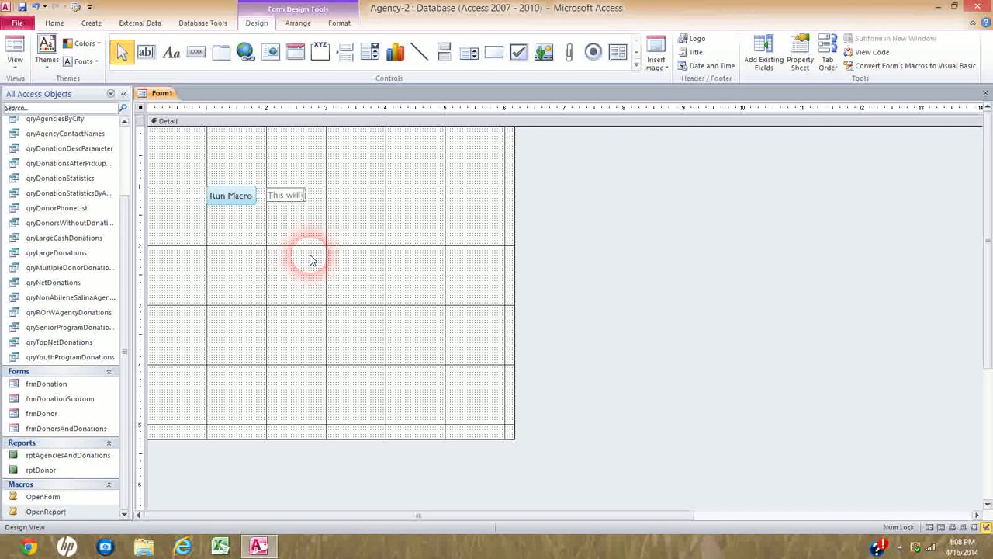
type(" open the ")
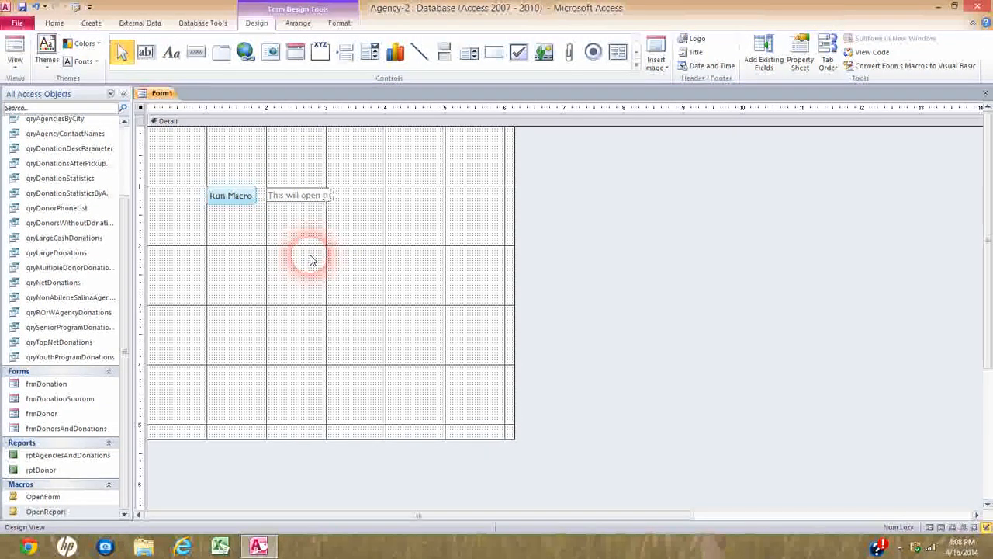
type("Form")
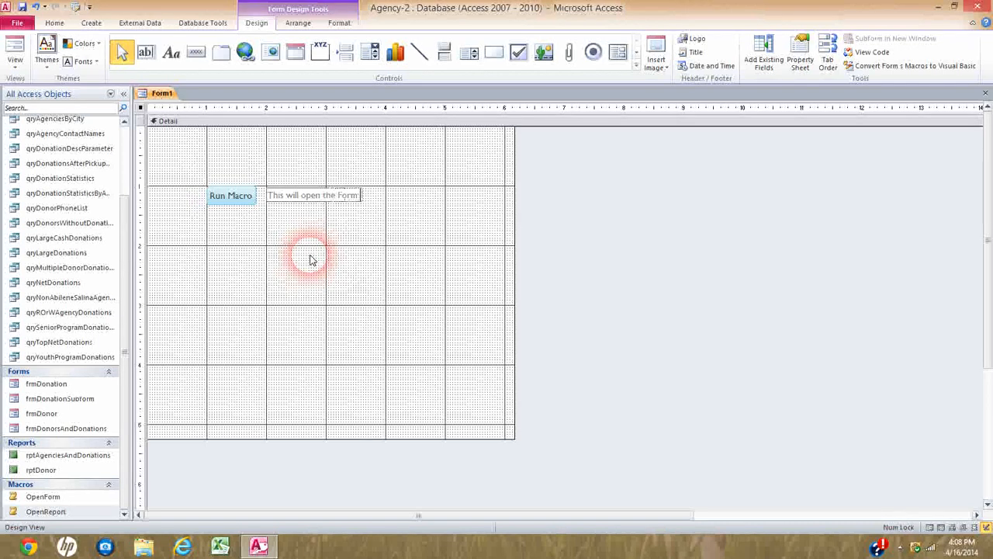
type(" called frmD")
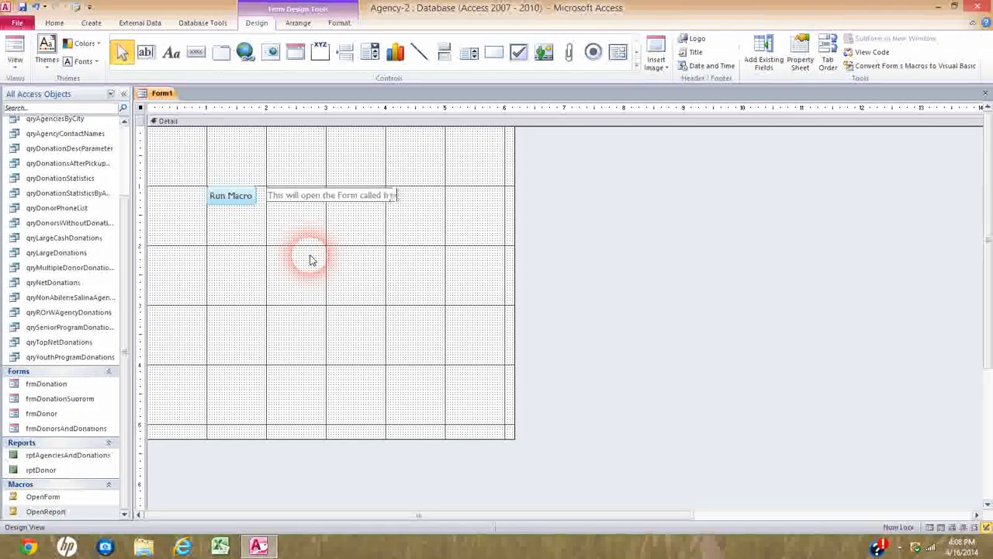
type("o")
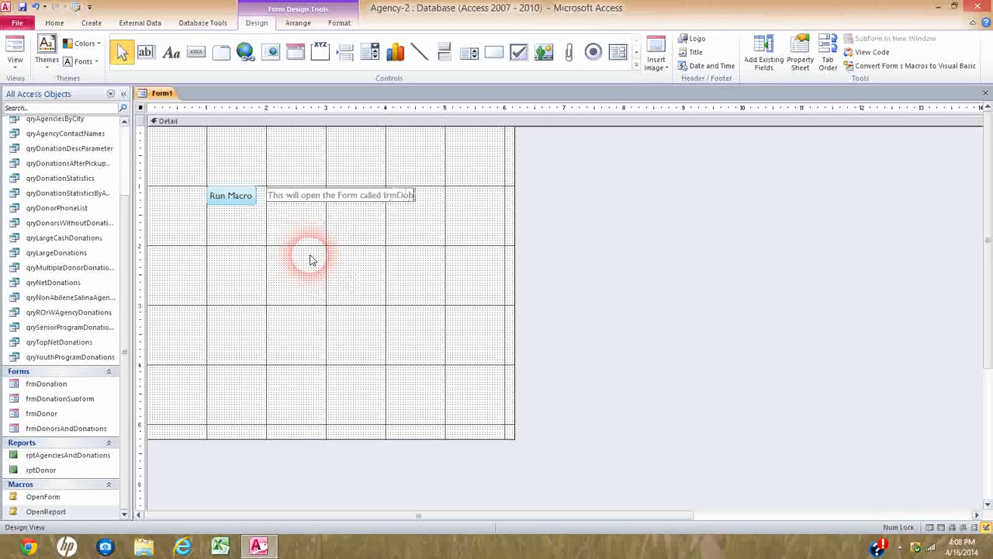
type("nor")
left_click(309, 260)
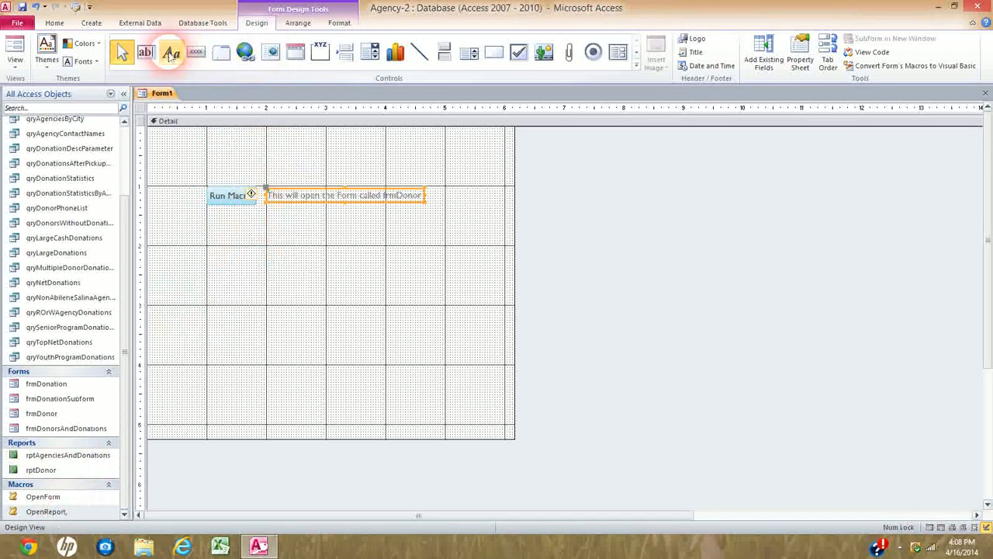
Place a second command button below the first and assign it the Miscellaneous action Run Macro.
left_click(195, 52)
left_click(231, 213)
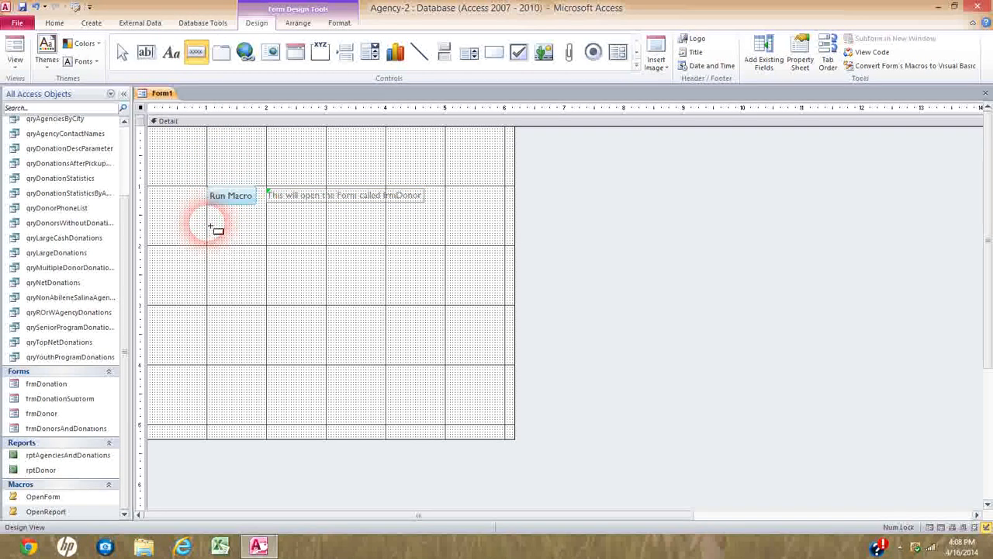
left_click(210, 226)
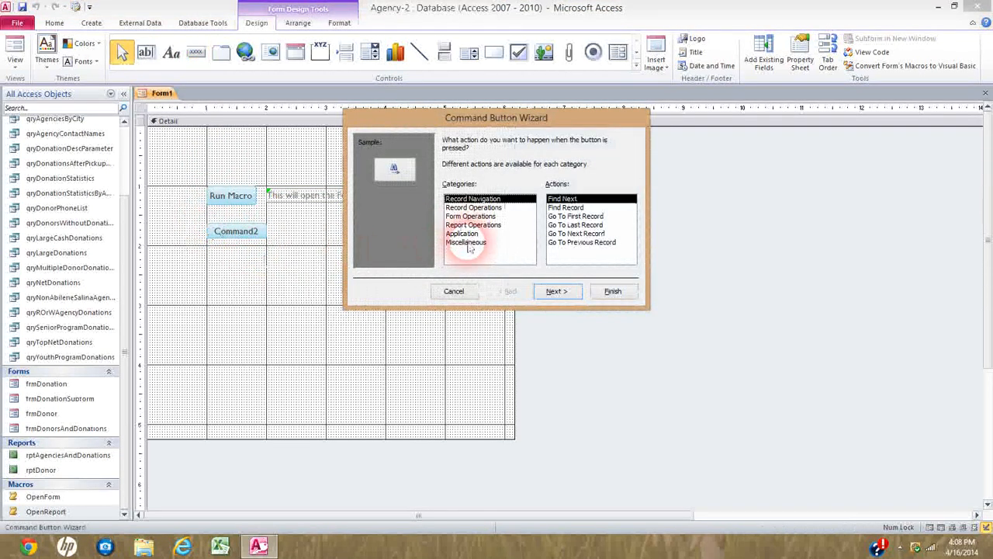
left_click(468, 243)
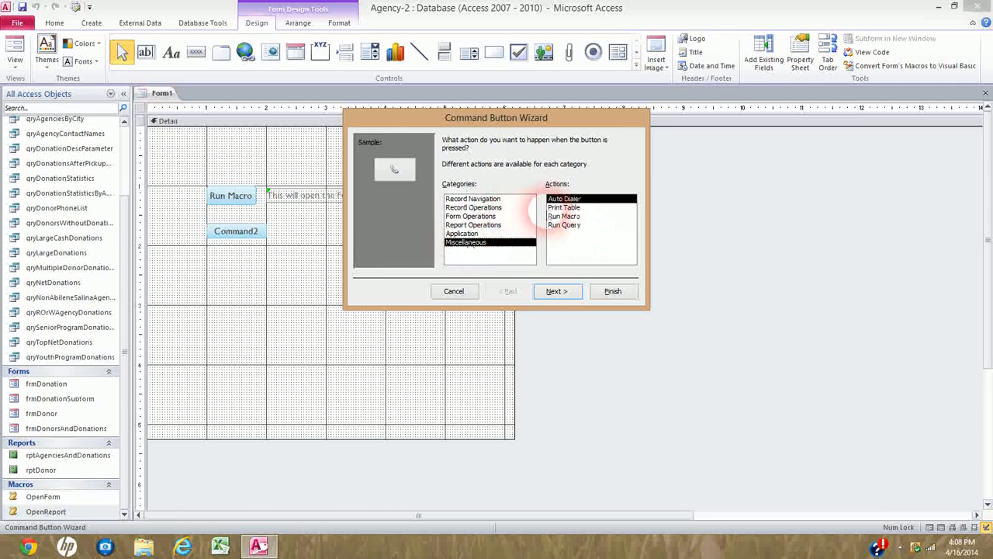
left_click(560, 217)
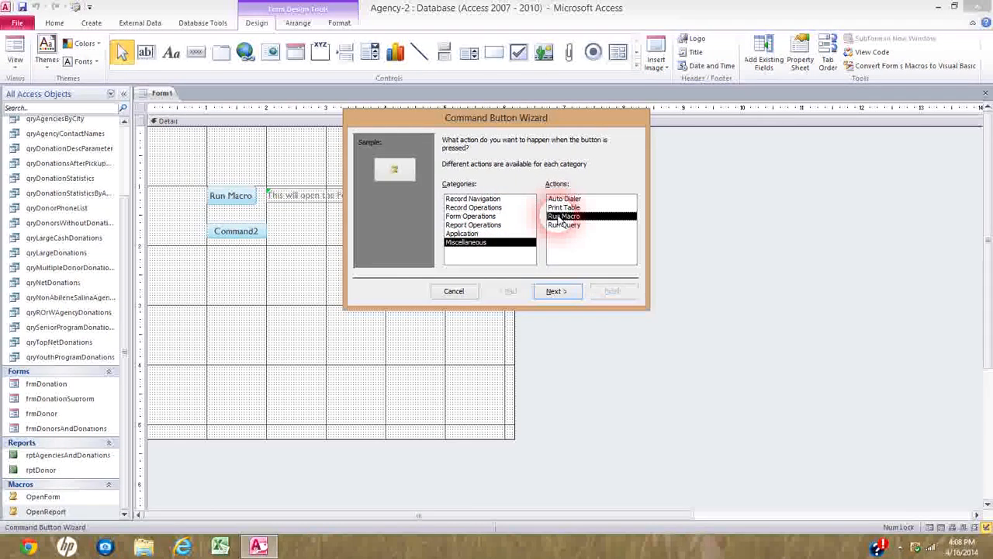
left_click(556, 291)
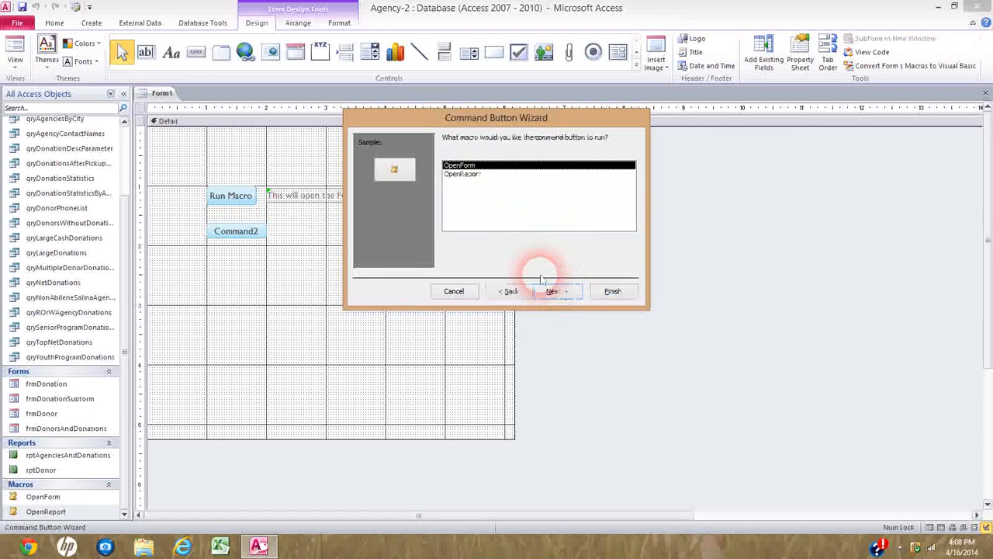
Set the second button to run the OpenReport macro and display the text "Run Macro", keeping its default name, and finish the wizard.
left_click(462, 174)
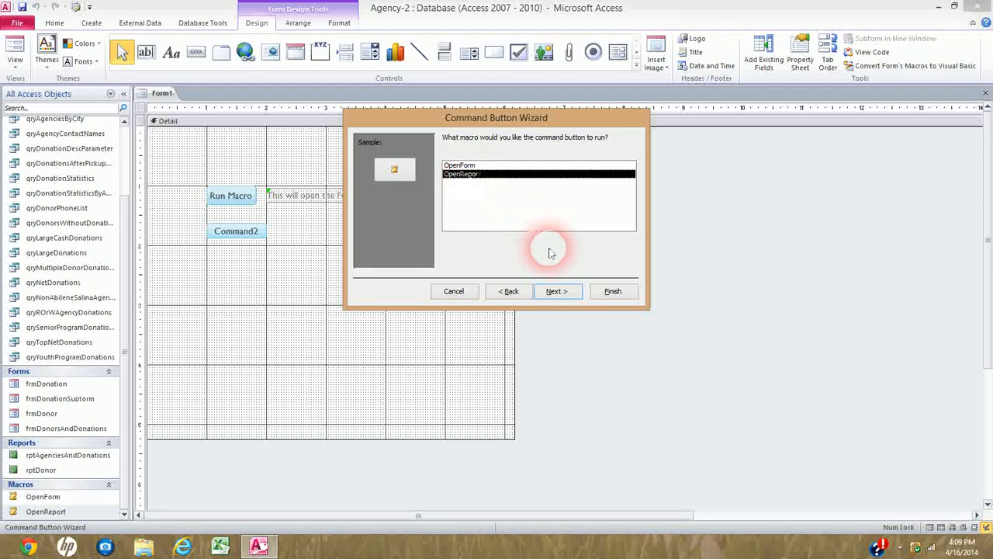
left_click(555, 292)
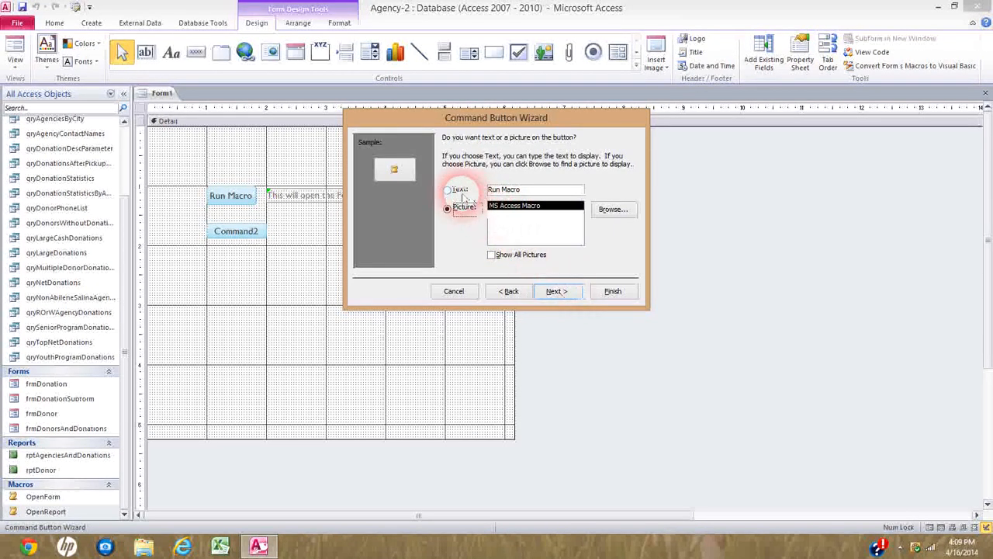
left_click(448, 191)
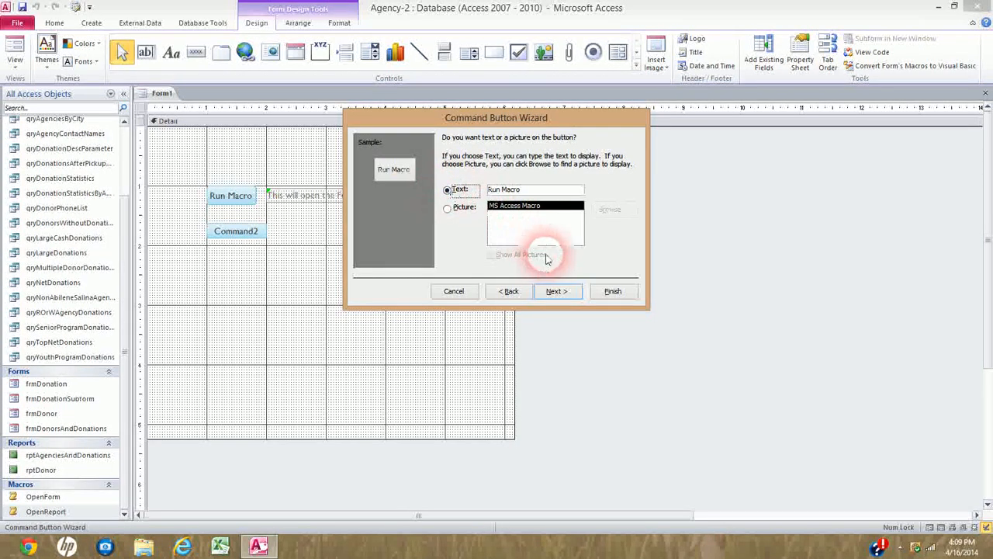
left_click(569, 291)
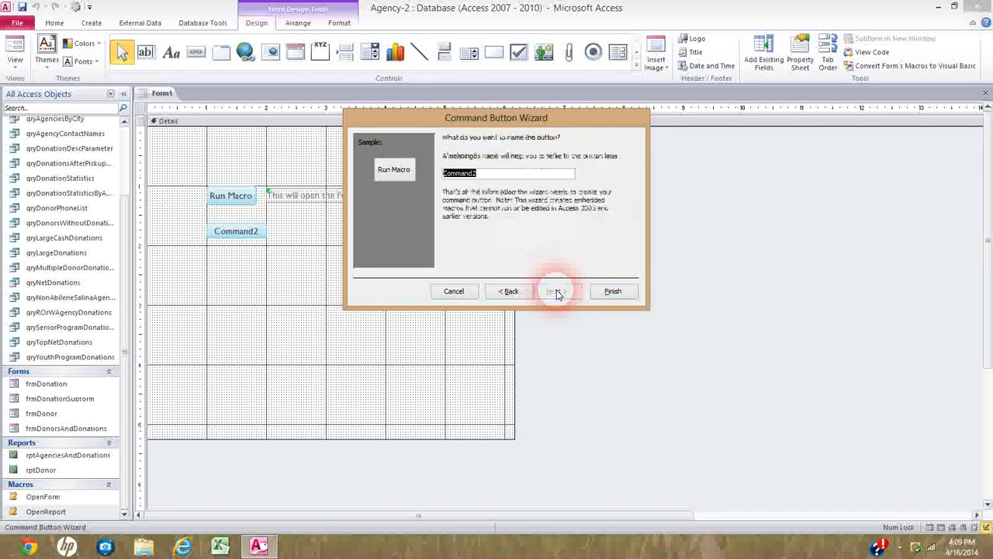
left_click(634, 292)
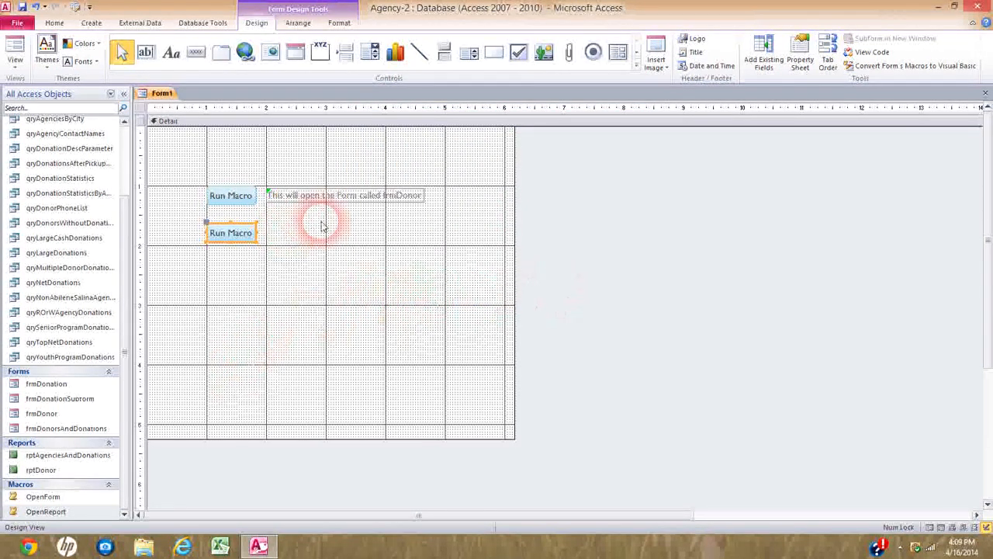
Add a label beside the second button reading "This will open the Report called rptDonor".
left_click(172, 52)
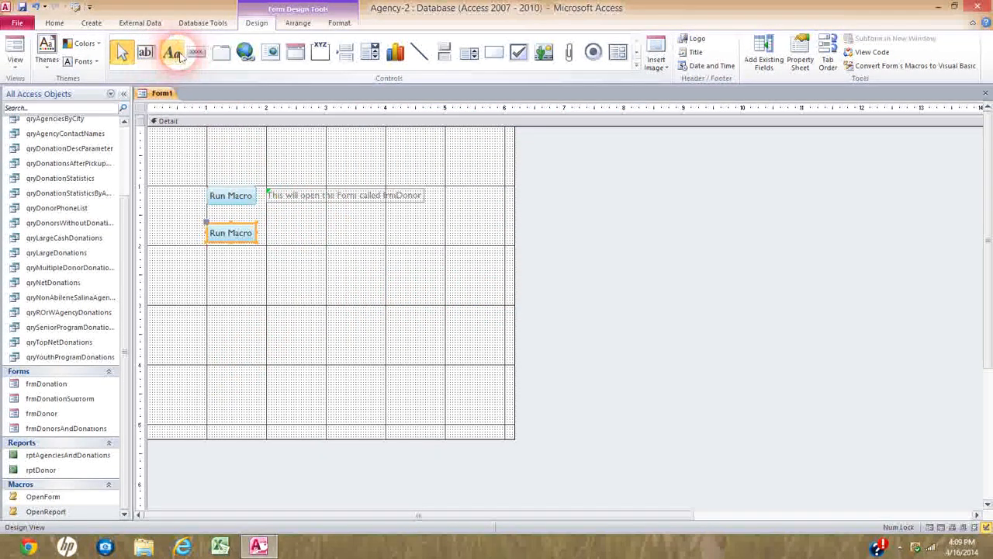
left_click(270, 229)
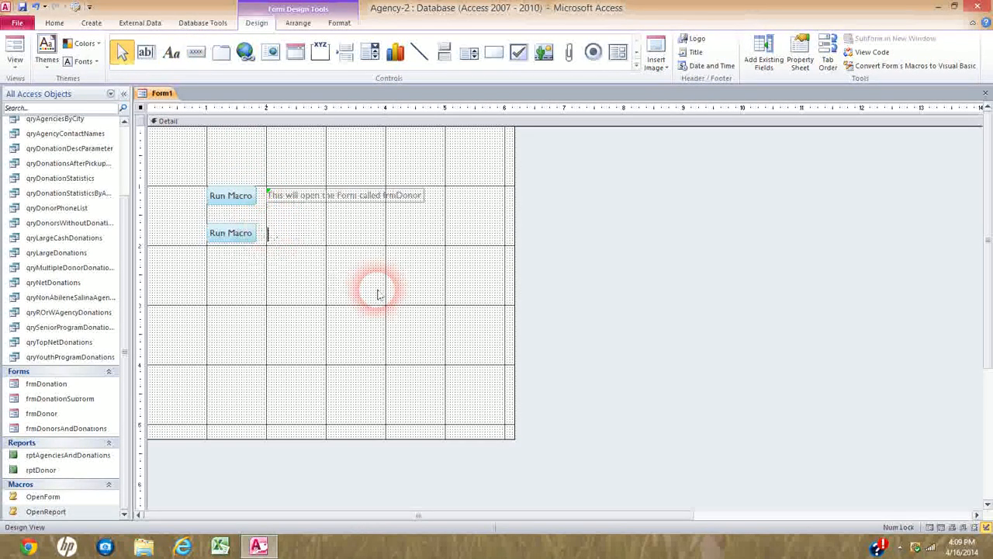
type("This w")
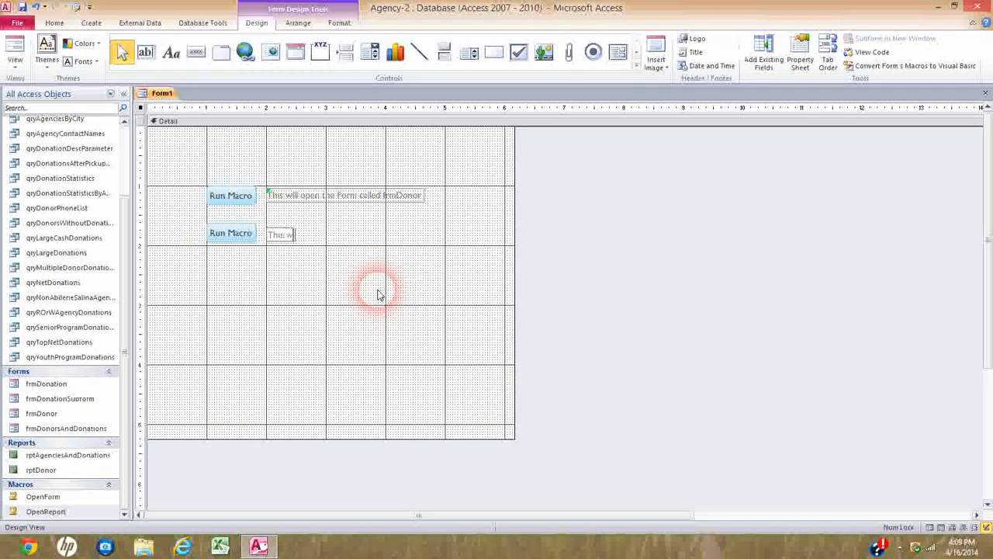
type("ill open")
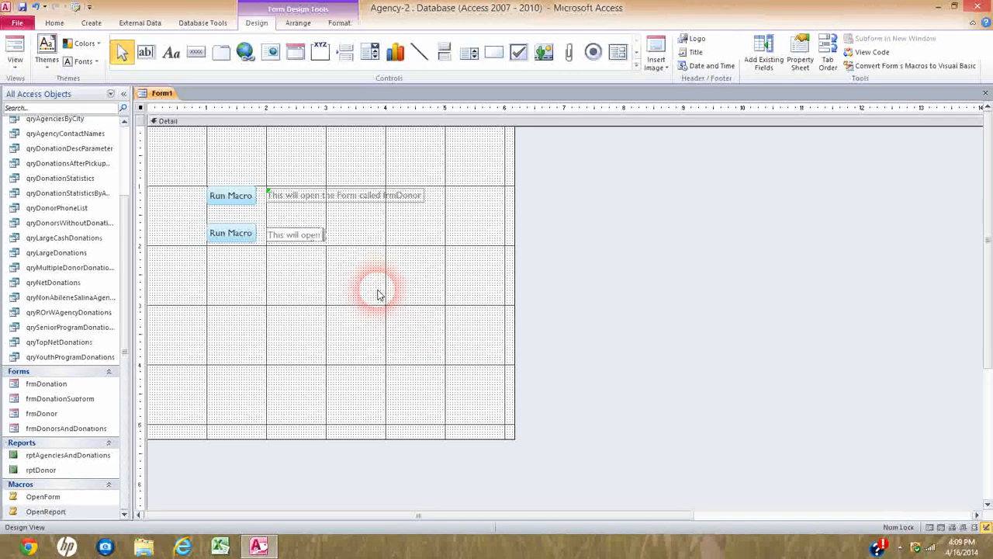
type(" the Repo")
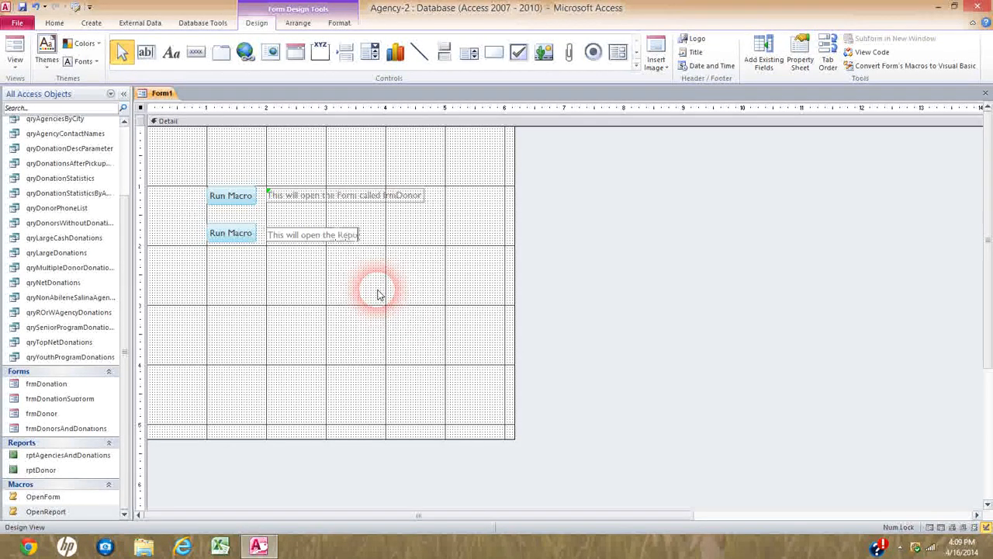
type("rt called")
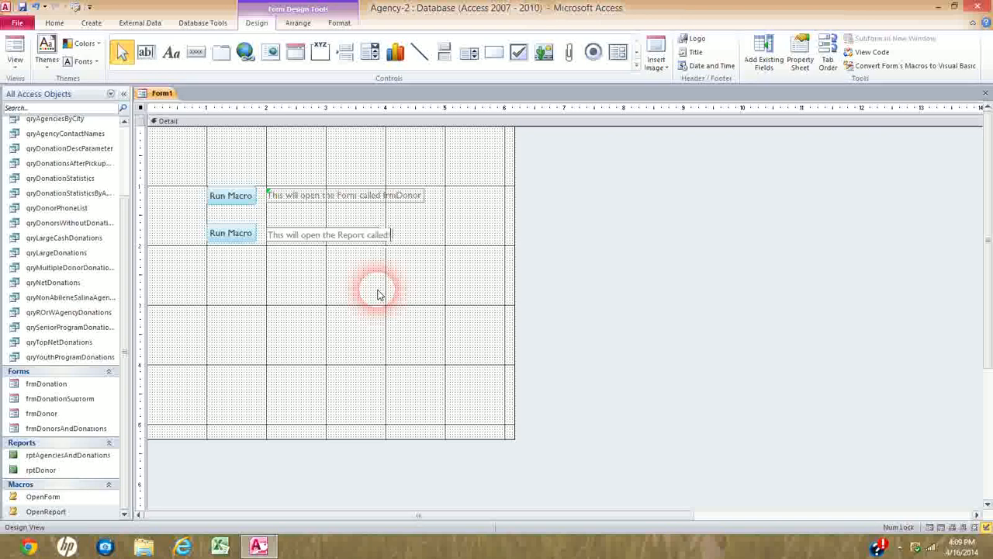
type(" rptDonor")
left_click(335, 261)
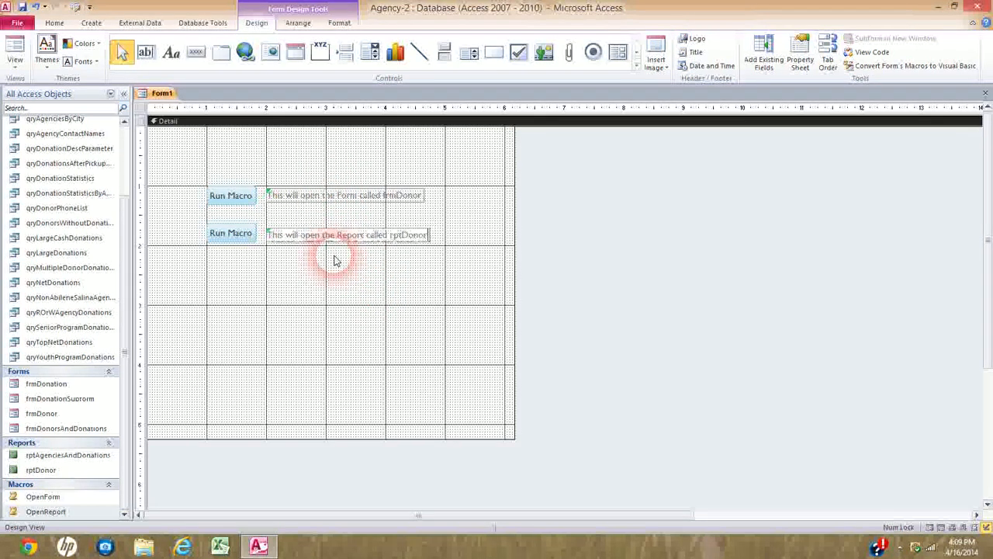
Switch the new form from Design View to Form View.
left_click(13, 70)
left_click(36, 87)
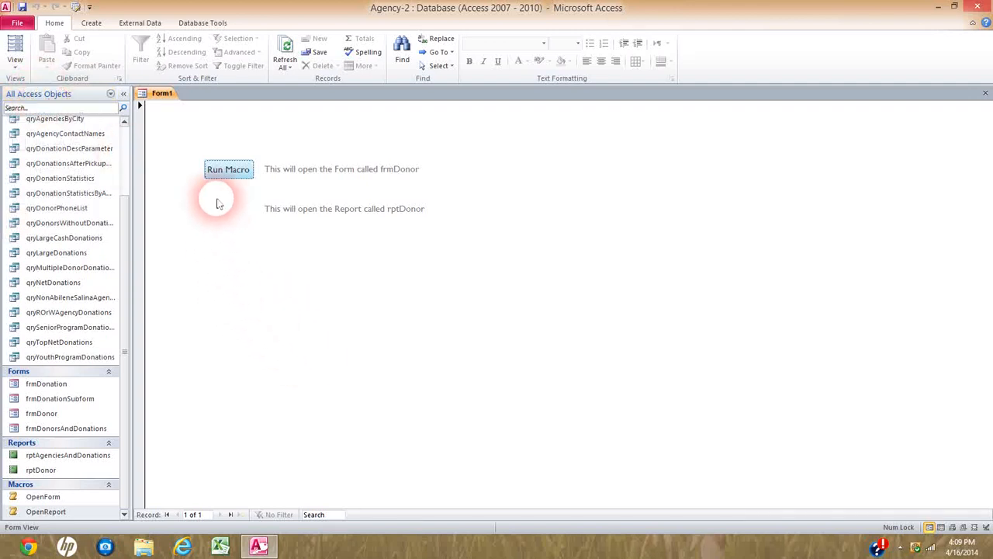
Test both Run Macro buttons on the form, closing frmDonor and rptDonor after each one opens.
left_click(228, 170)
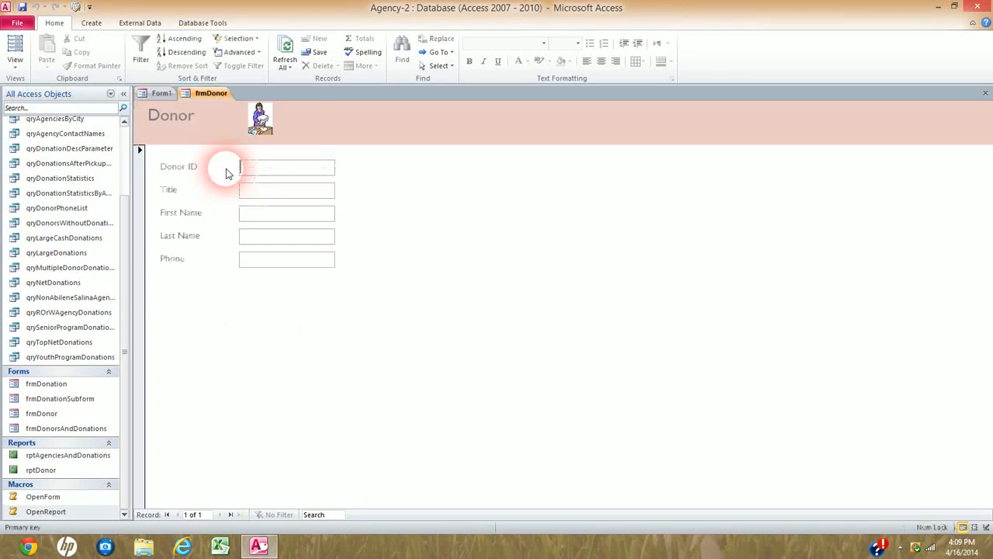
left_click(985, 94)
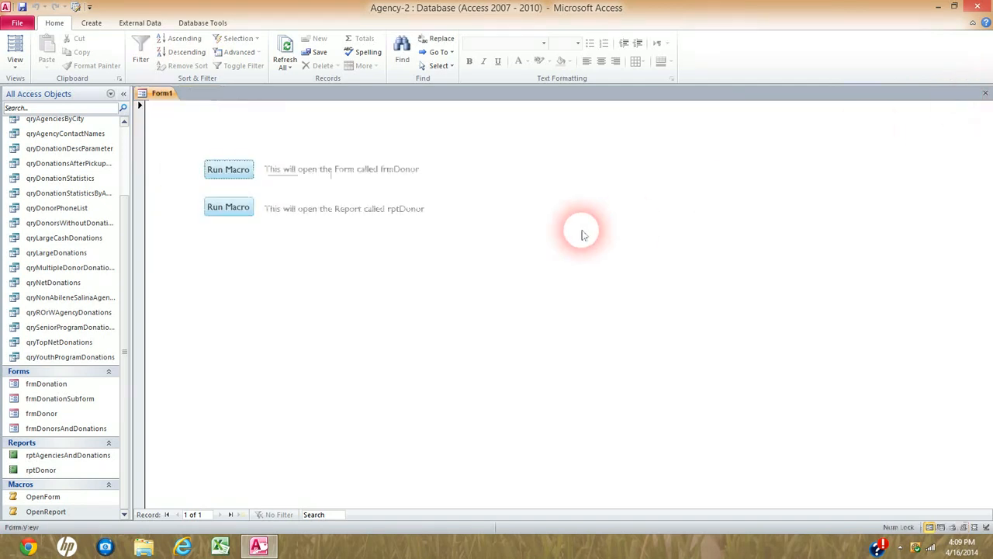
left_click(248, 214)
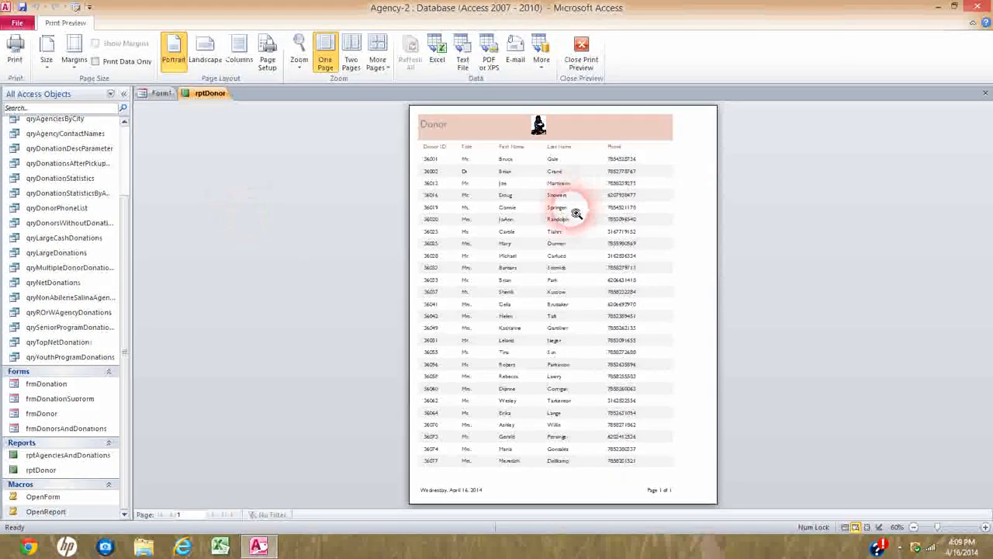
left_click(985, 93)
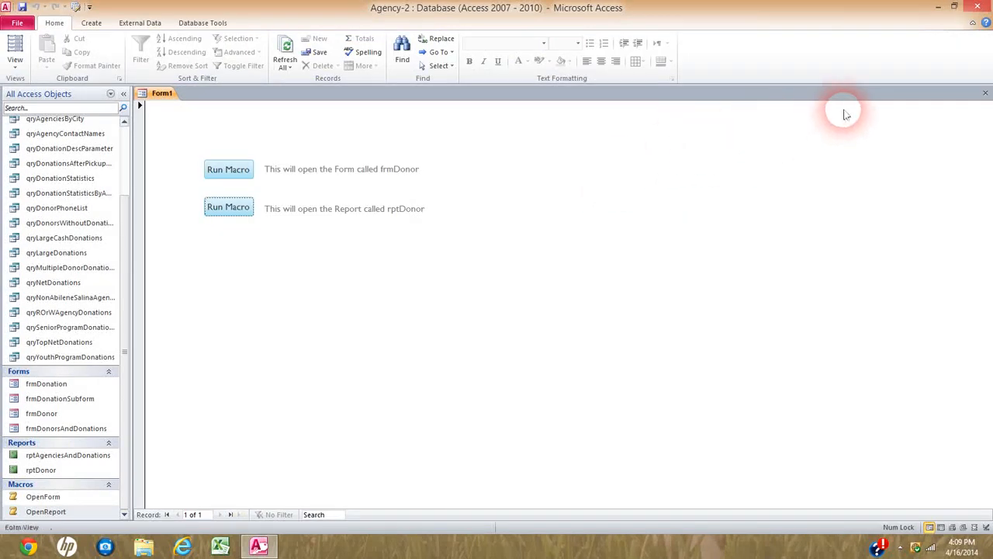
Close the new button form and save it under the name "Switchboard".
left_click(986, 93)
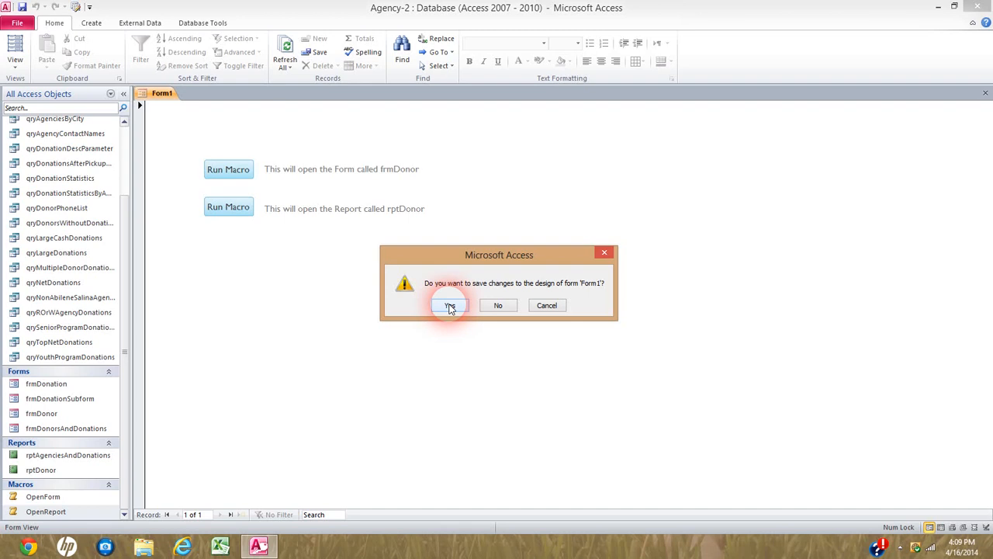
left_click(450, 305)
type("S")
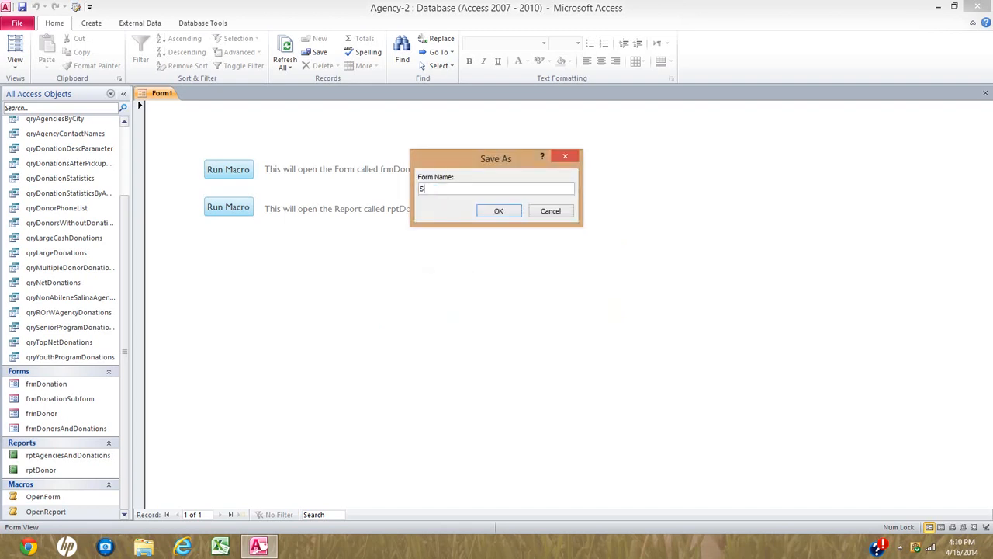
type("witchboard")
left_click(499, 212)
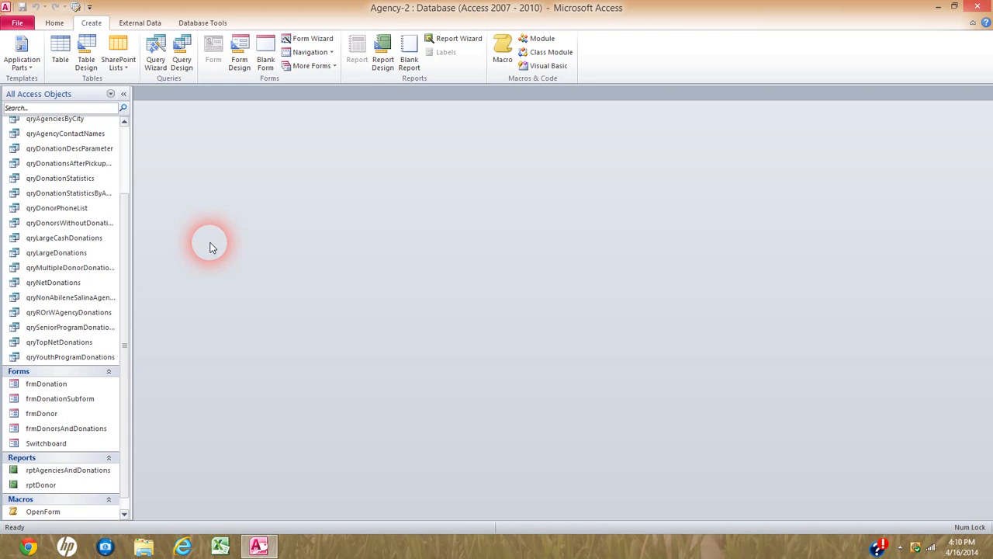
In the Access options for the current database, set the Display Form to Switchboard.
left_click(17, 24)
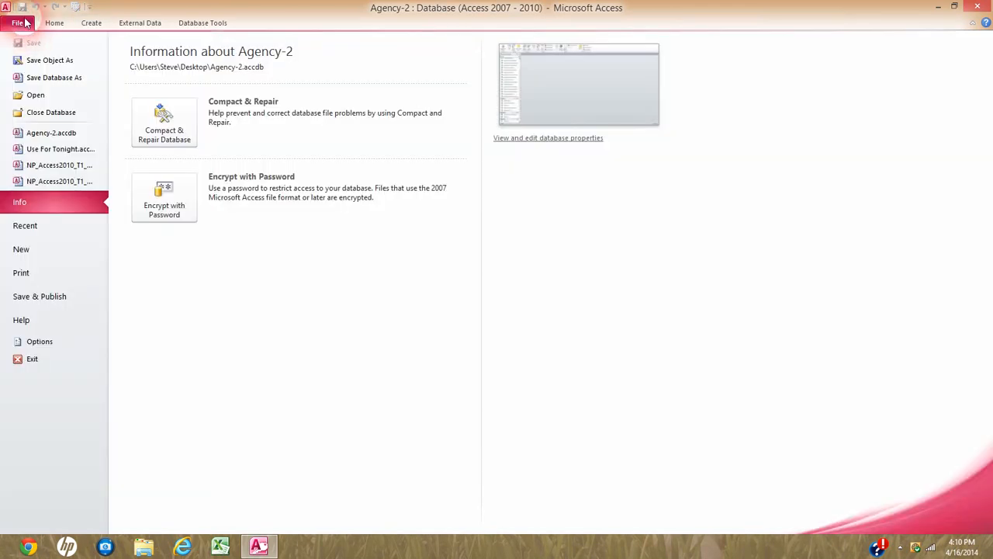
left_click(58, 347)
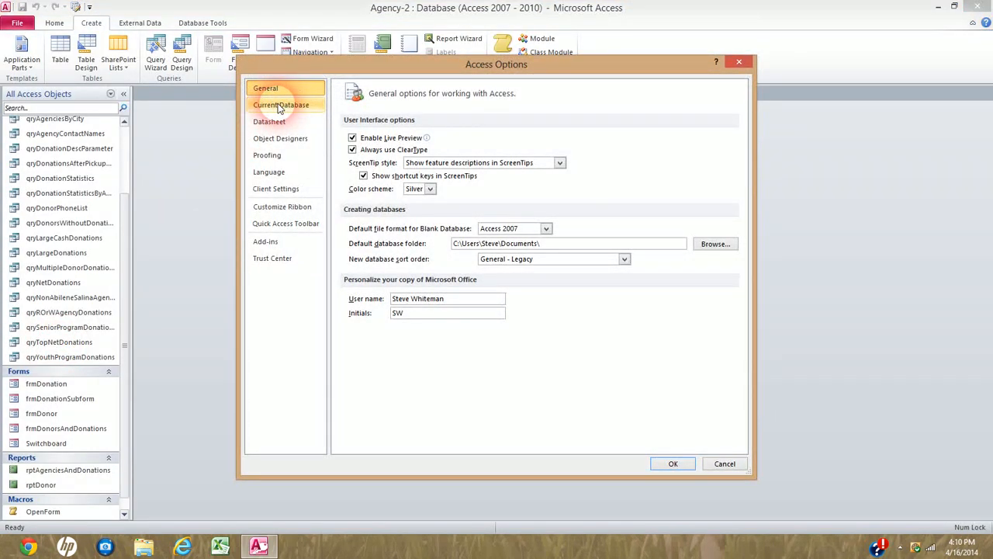
left_click(279, 107)
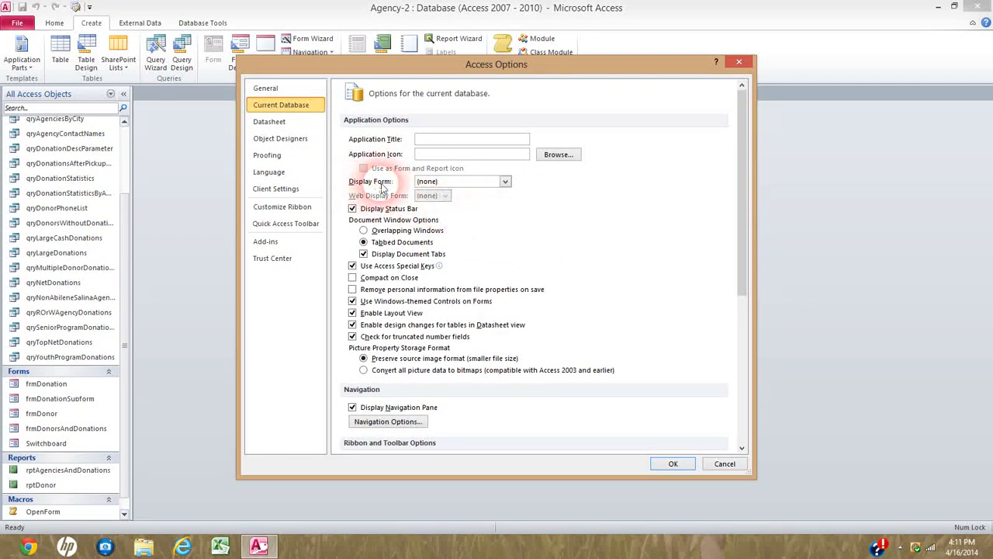
left_click(505, 183)
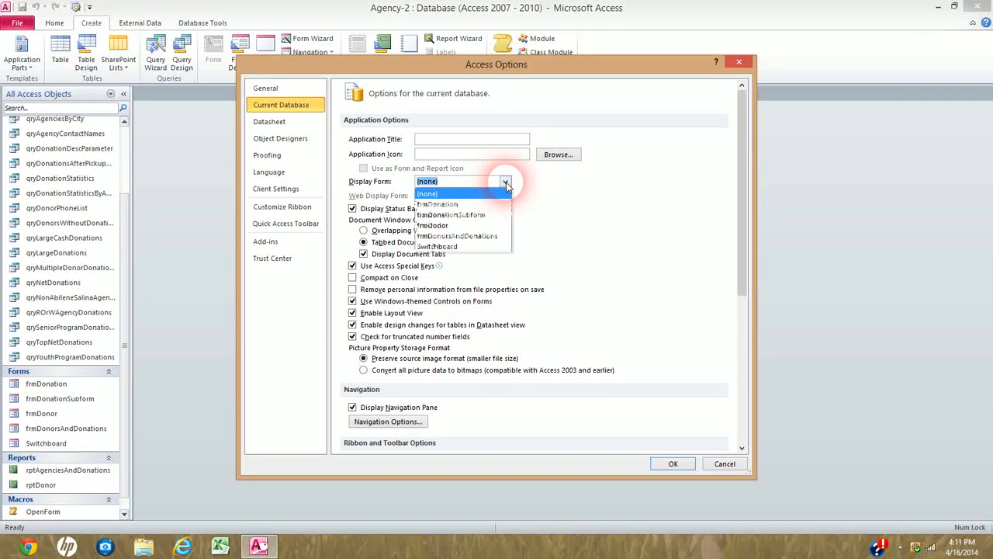
left_click(456, 249)
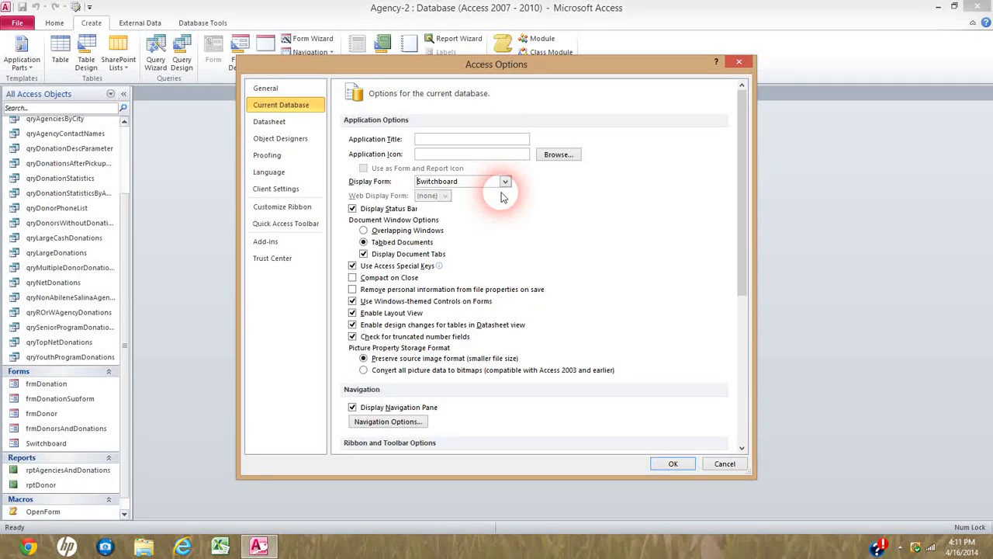
Disable the status bar, Access special keys, Windows-themed controls, Layout View, table design changes in Datasheet view and the truncated number field check.
left_click(353, 210)
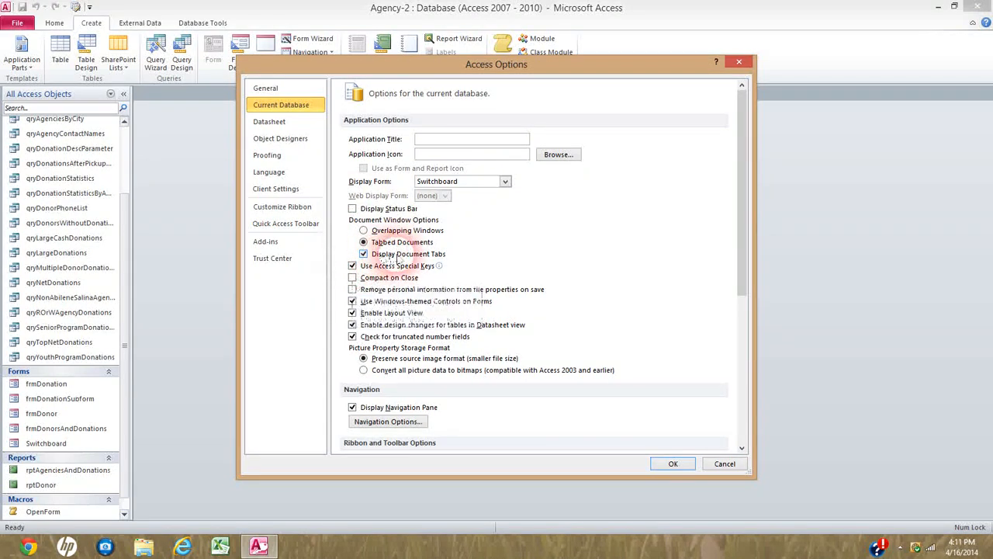
left_click(352, 266)
left_click(352, 301)
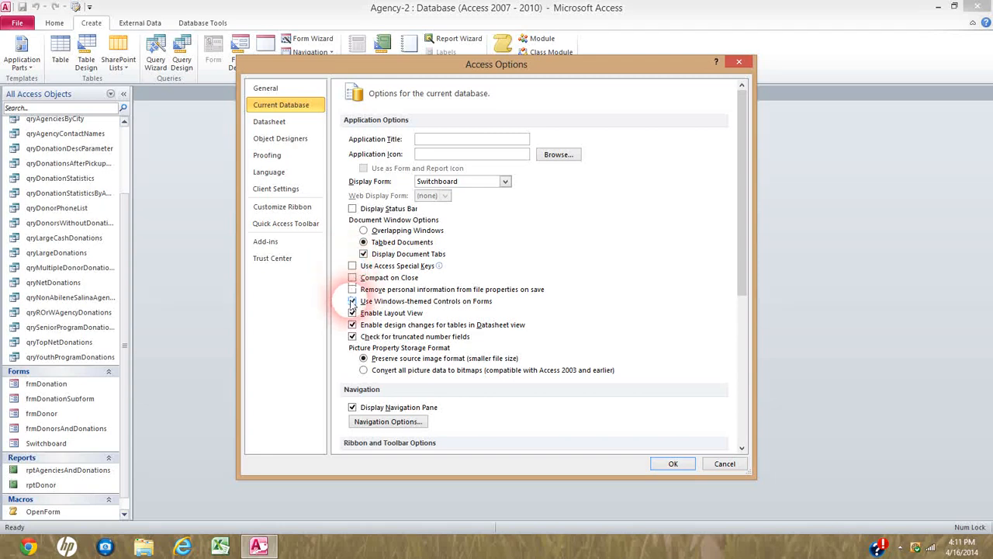
left_click(352, 312)
left_click(352, 324)
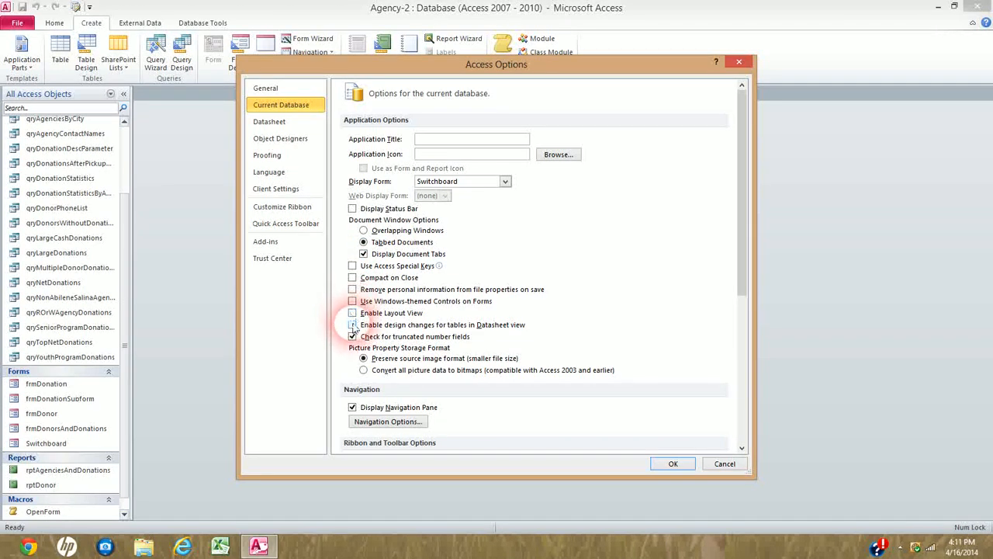
left_click(352, 336)
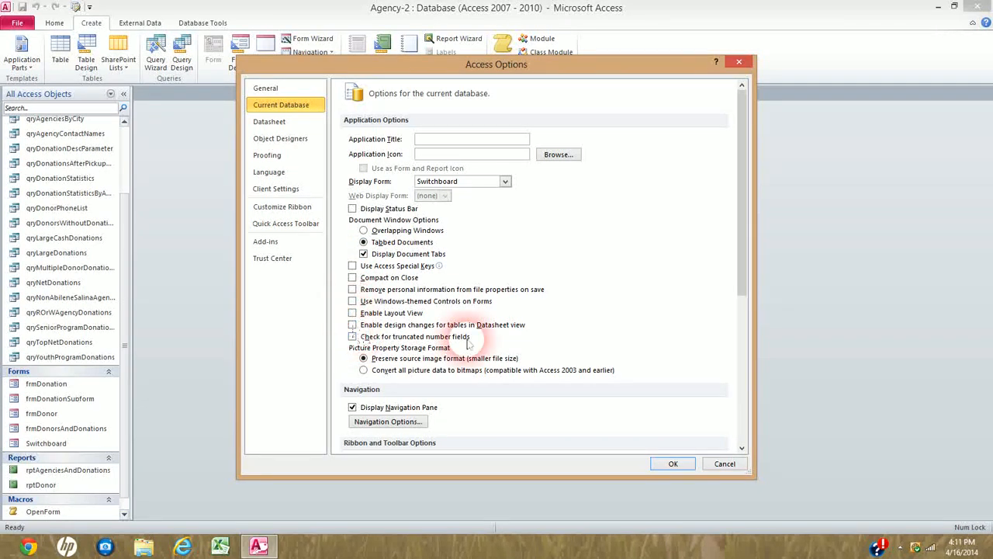
Turn off the Navigation Pane display, full menus and default shortcut menus for the current database.
left_click(742, 448)
scroll(742, 447, "down", 5)
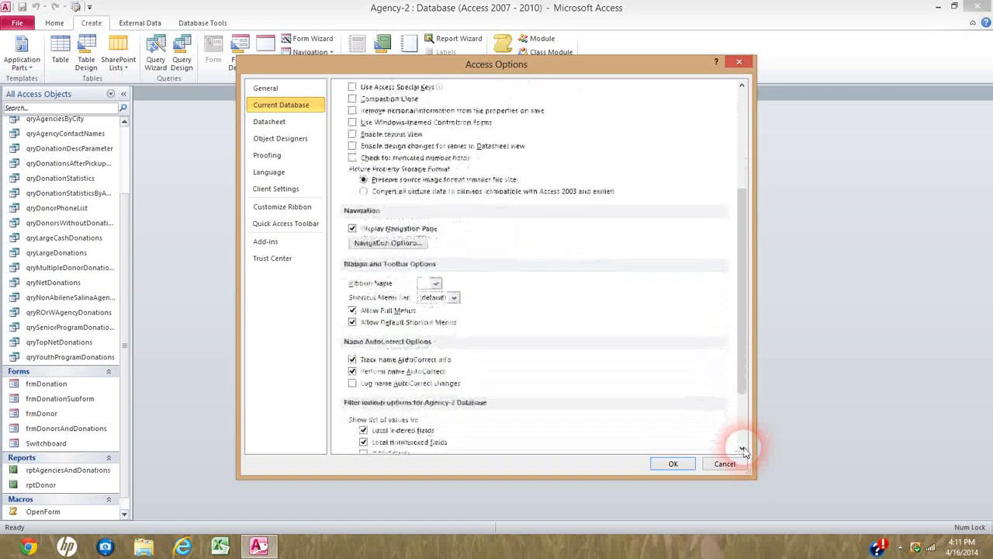
left_click(352, 228)
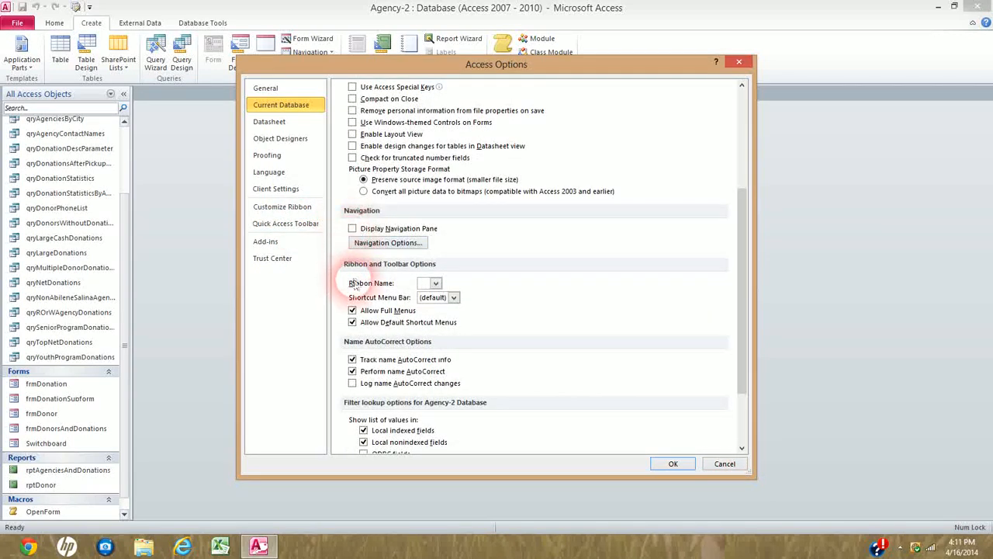
left_click(352, 323)
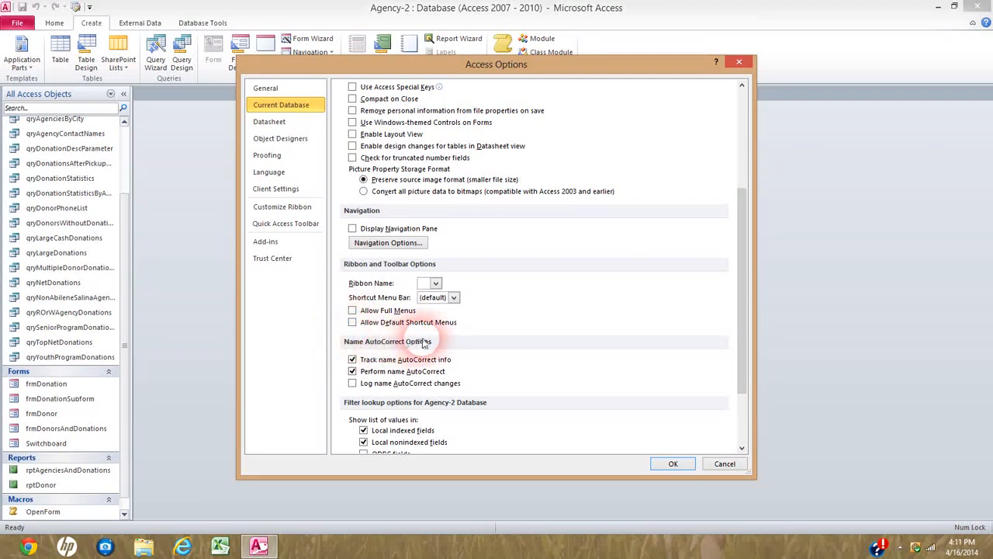
left_click(742, 85)
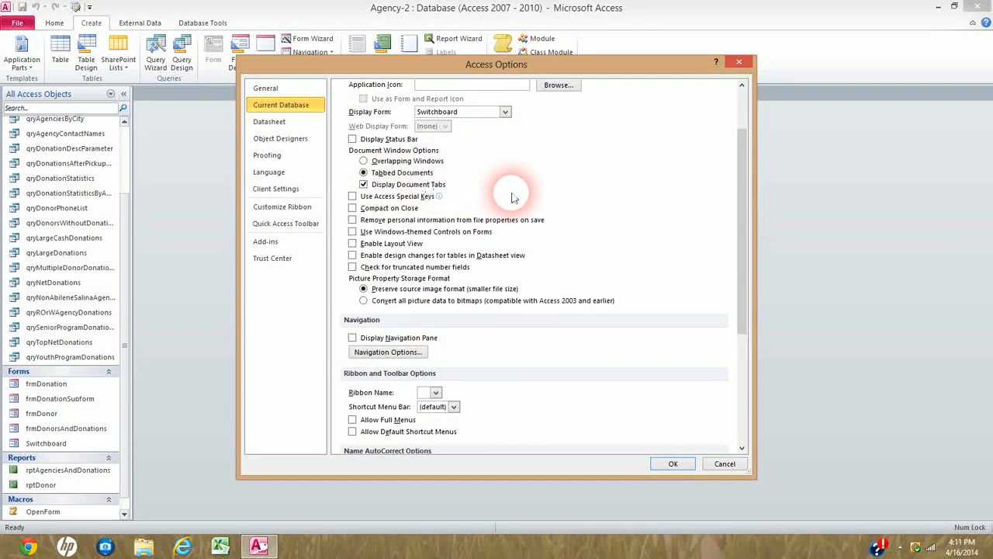
Apply the database options, then exit Access and reopen Agency-2.accdb from the desktop.
left_click(674, 464)
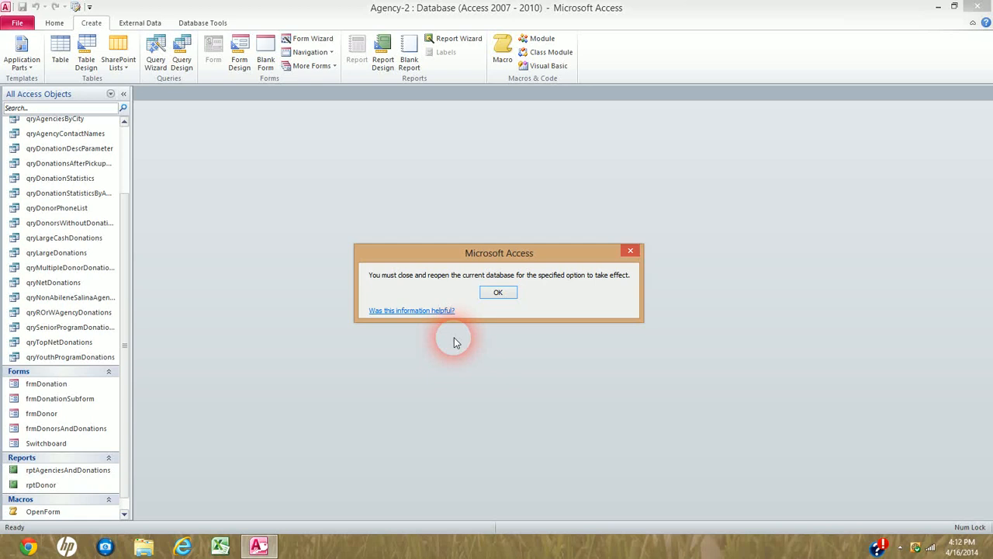
left_click(499, 293)
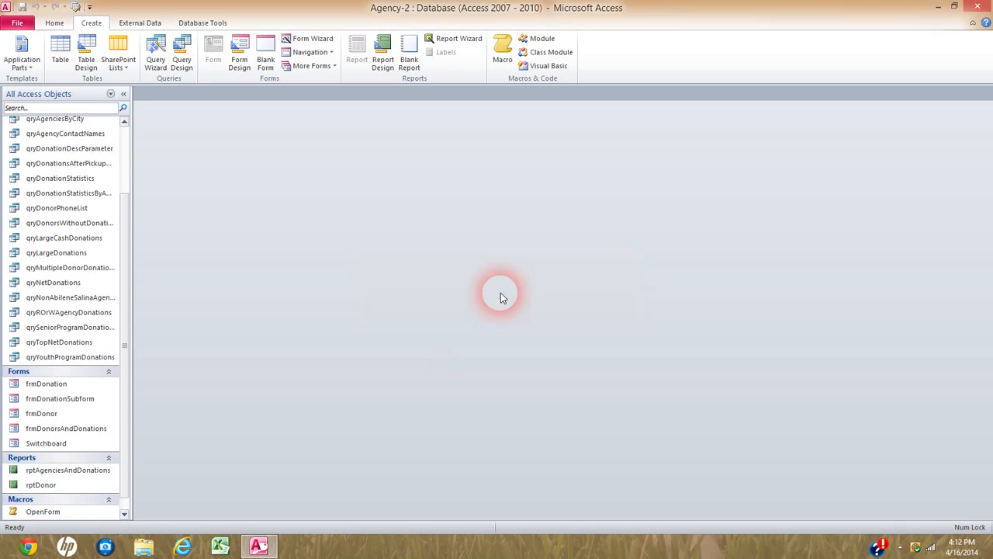
left_click(975, 9)
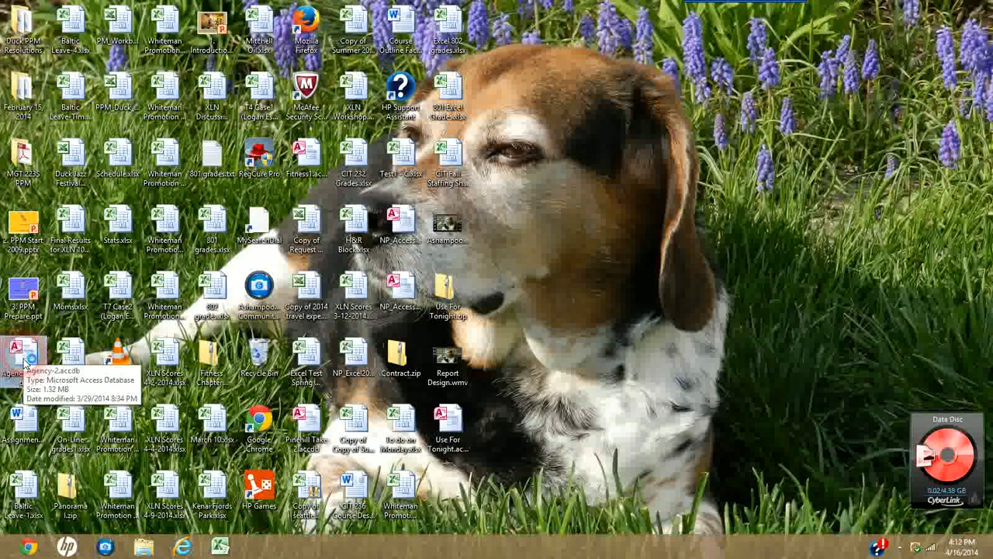
double_click(24, 355)
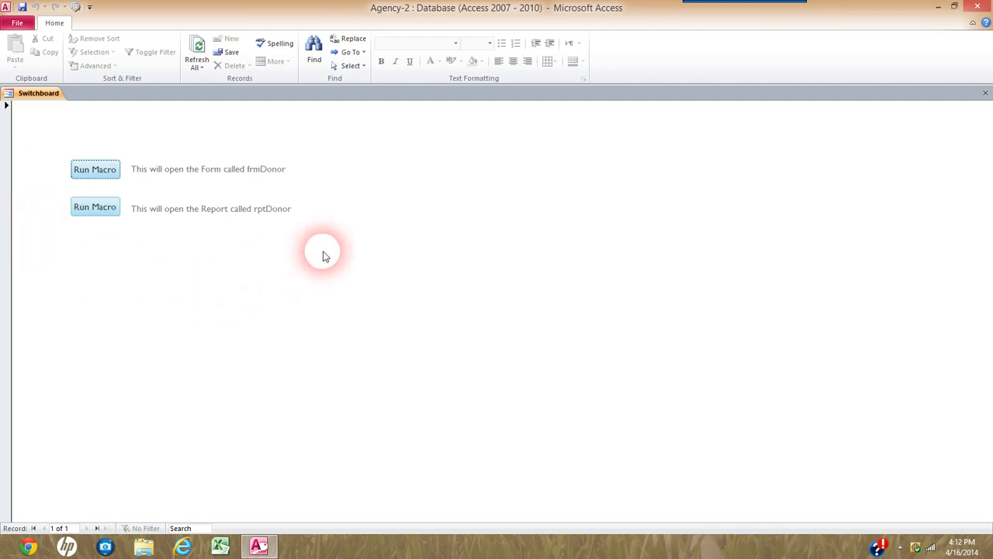
Test both Run Macro buttons on the startup Switchboard, closing frmDonor and rptDonor after viewing each.
left_click(95, 169)
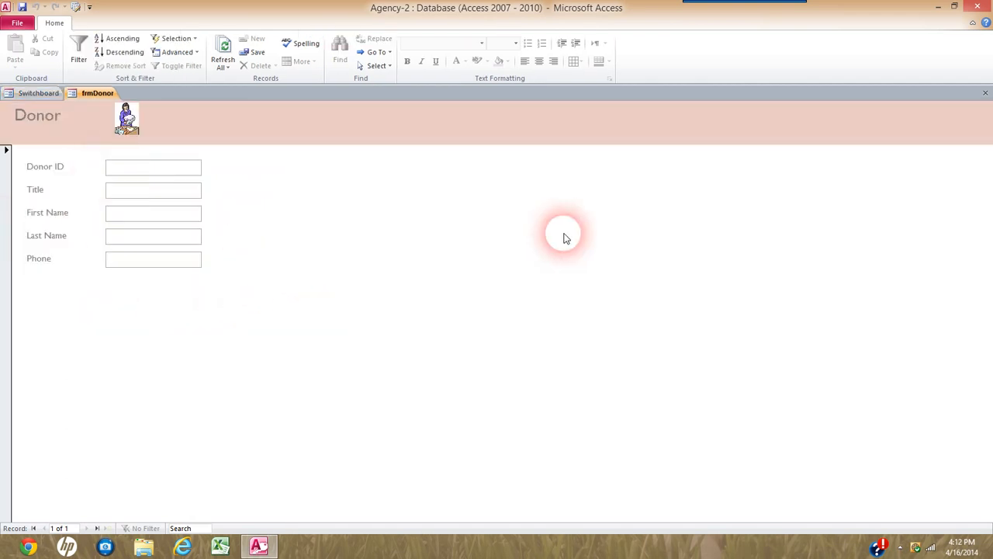
left_click(986, 93)
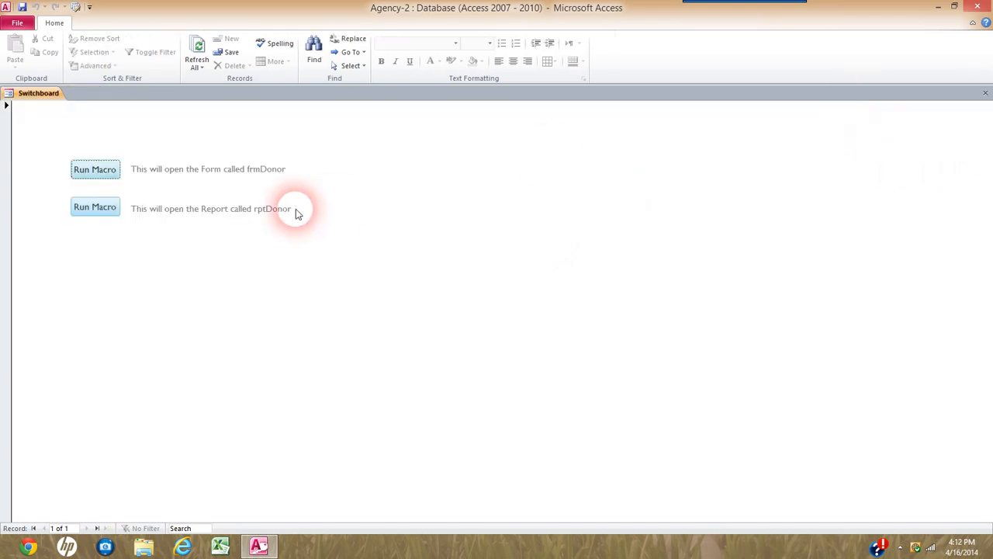
left_click(95, 206)
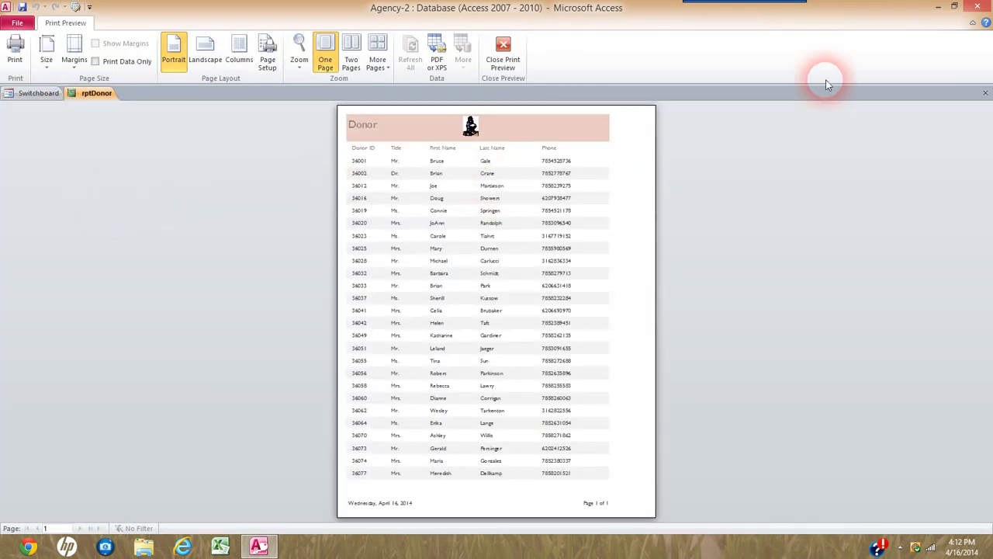
left_click(985, 93)
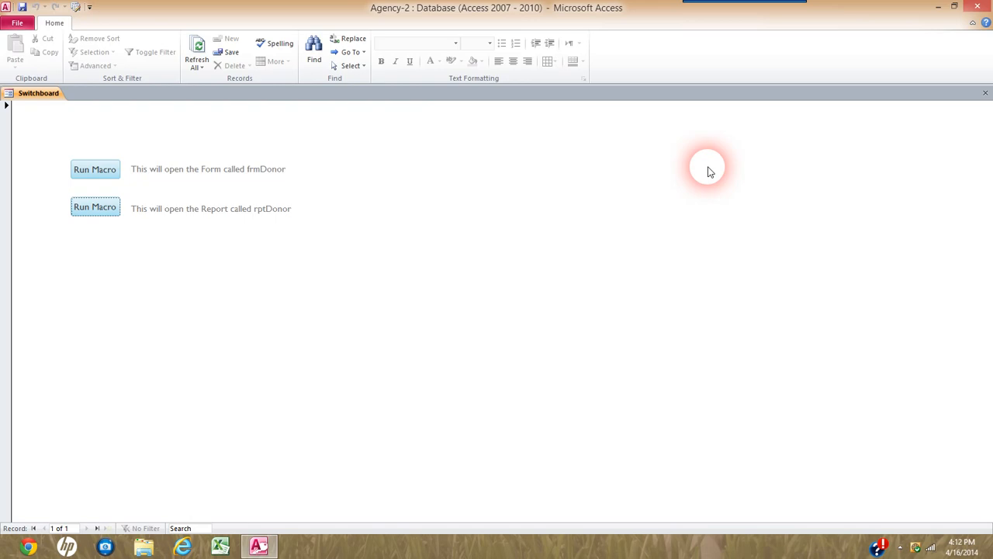
Exit Access from the Switchboard and open the Agency-2 database from the desktop again.
left_click(976, 8)
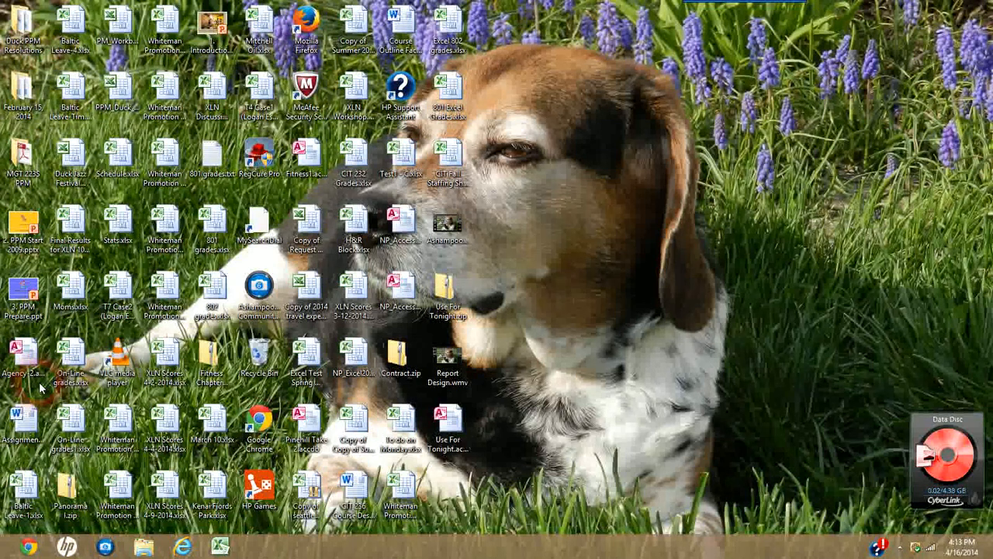
left_click(28, 358)
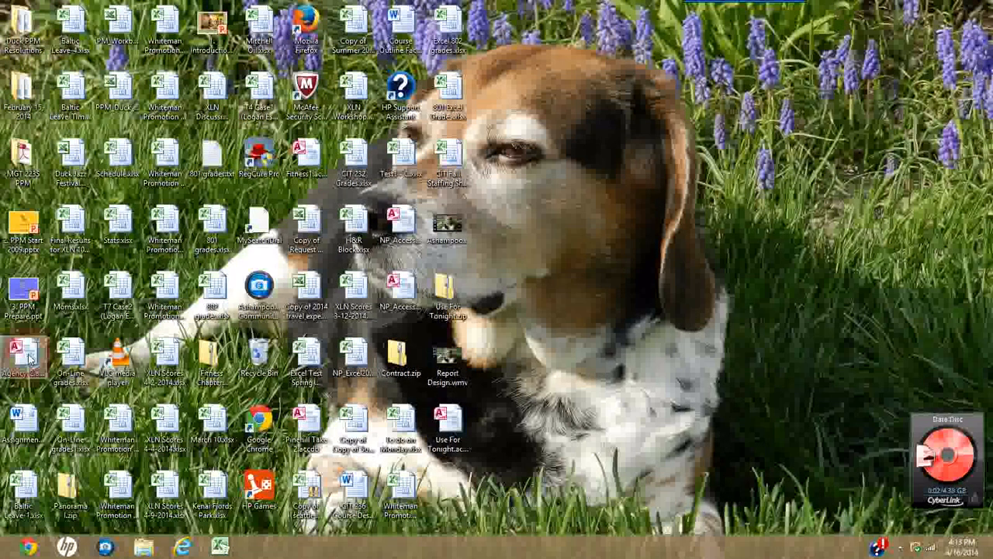
double_click(29, 358)
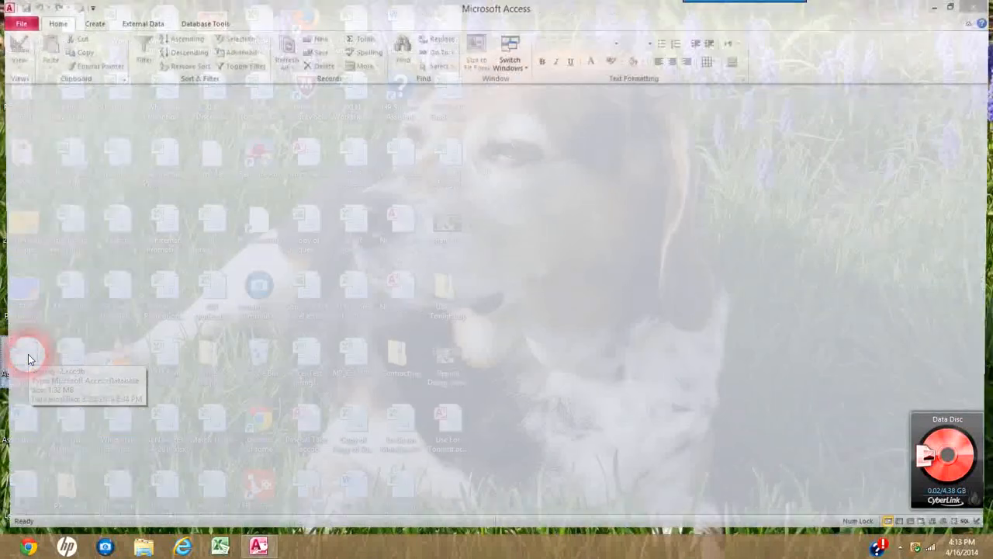